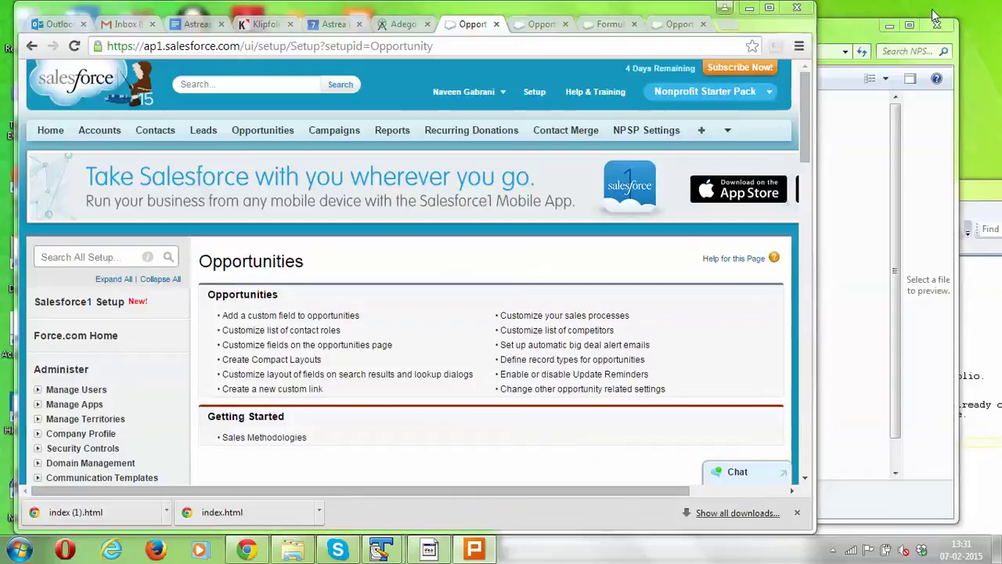
# Maximize the browser window showing the Opportunities setup page.
pyautogui.click(935, 11)
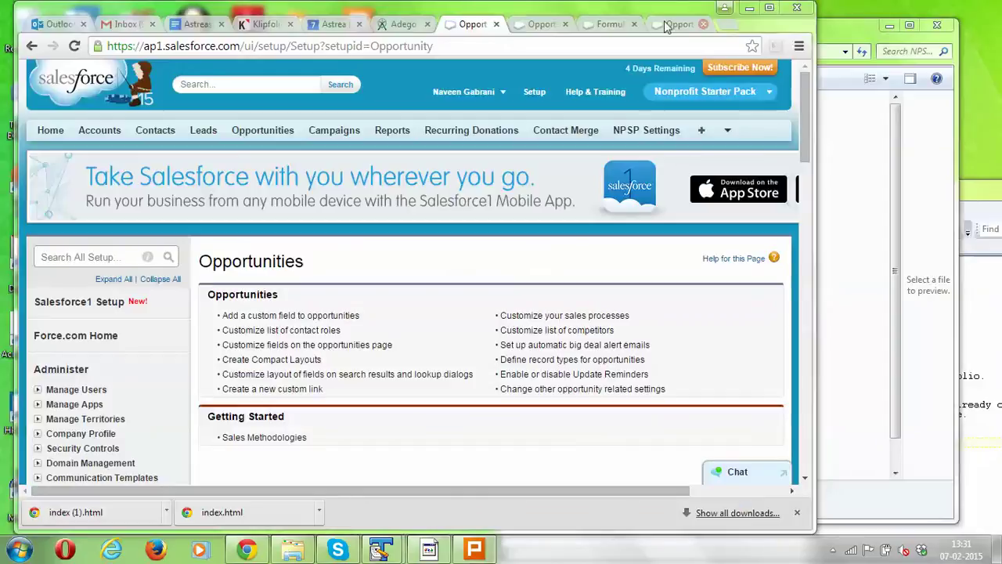
pyautogui.moveTo(654, 13); pyautogui.dragTo(647, 16)
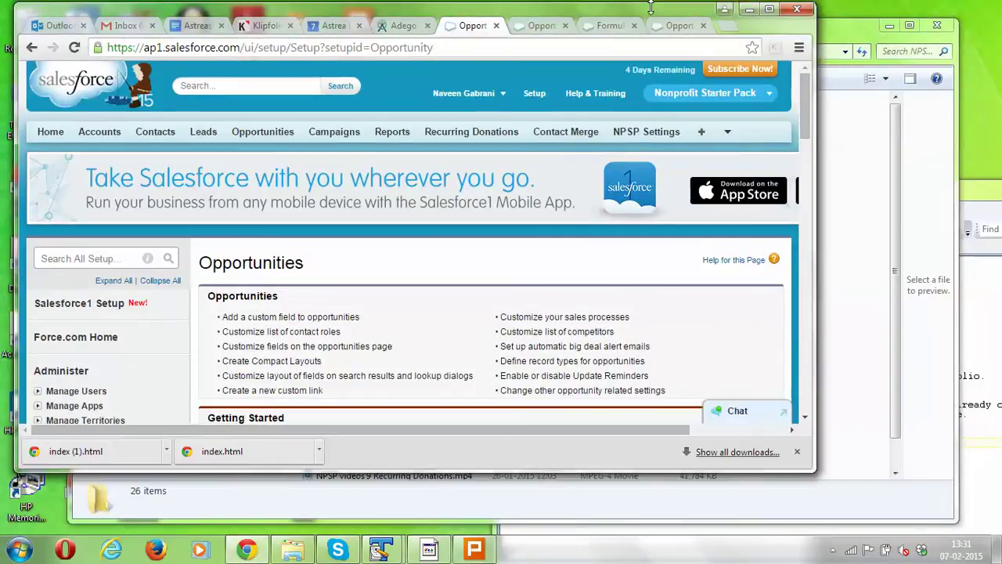
pyautogui.doubleClick(646, 16)
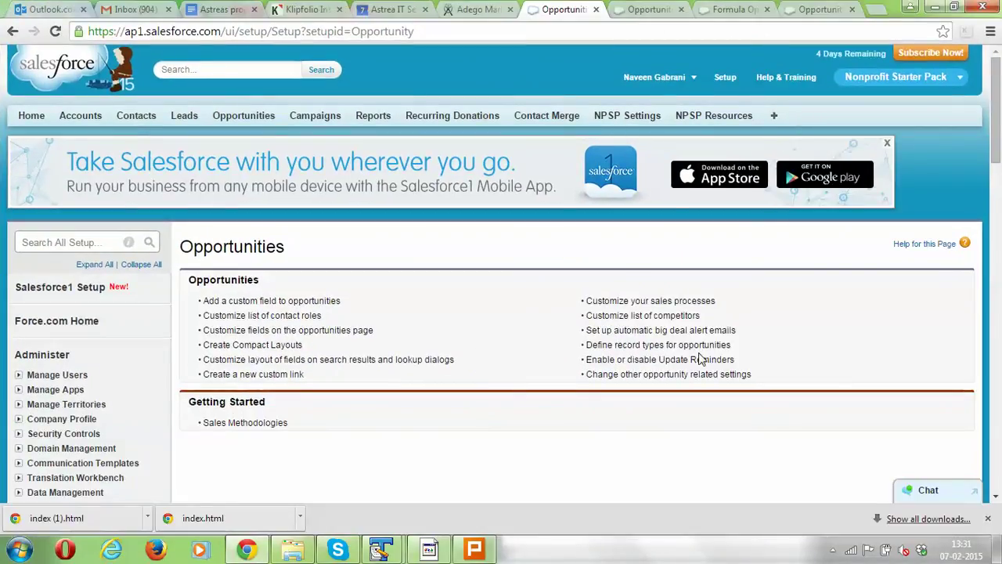
# Open the list of validation rules for the Opportunities object in Setup.
pyautogui.click(1000, 173)
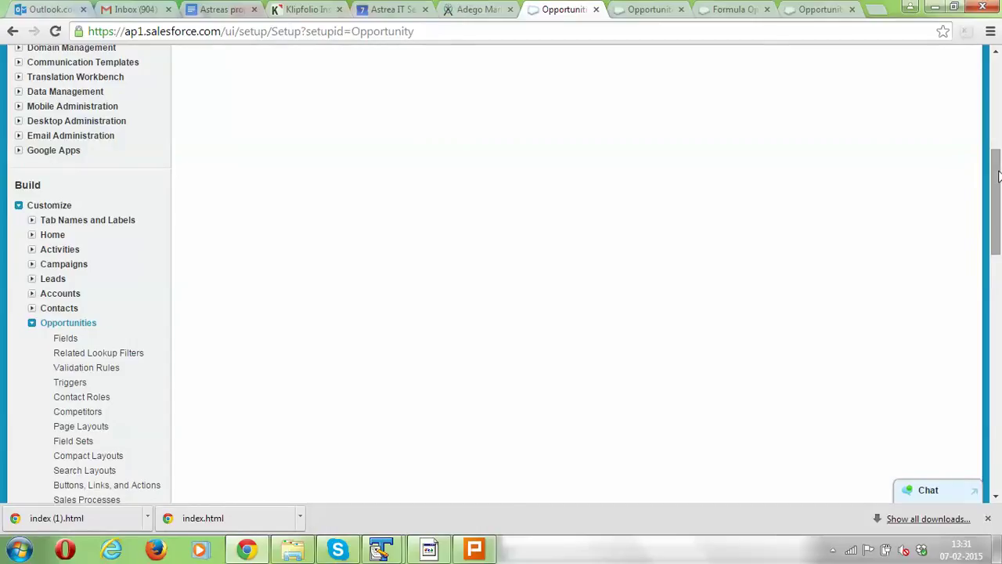
pyautogui.moveTo(1000, 174); pyautogui.dragTo(993, 100)
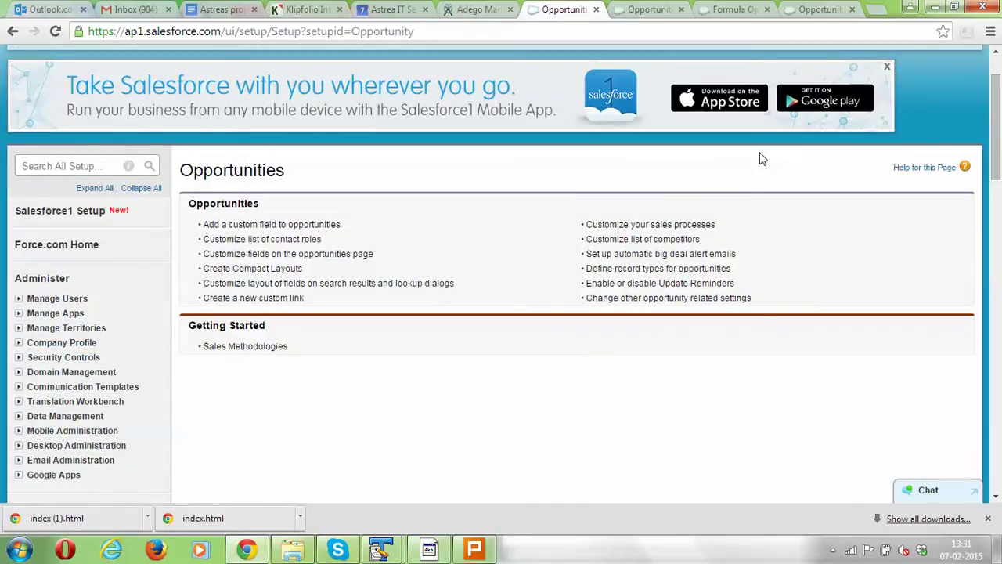
pyautogui.scroll(2, 979, 133)
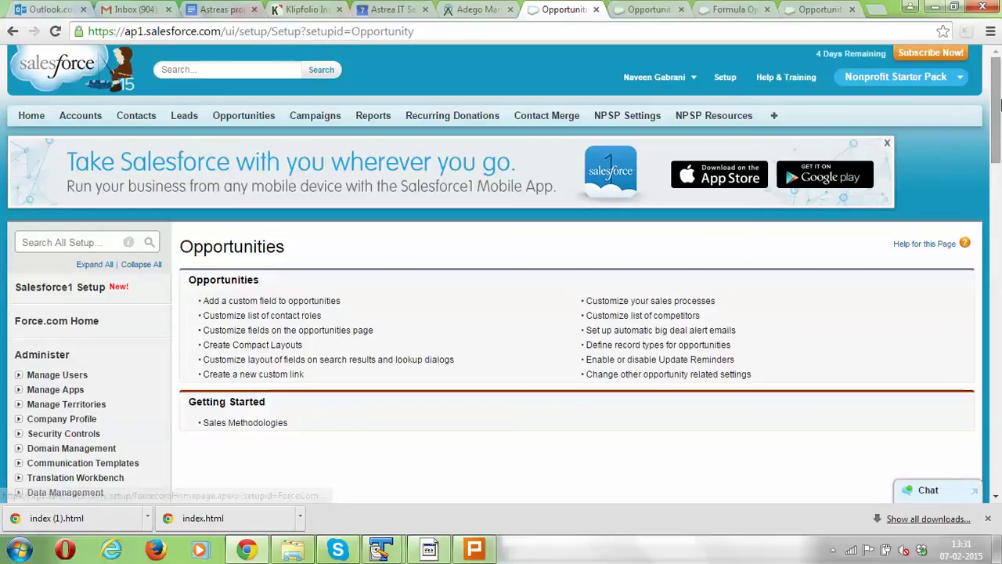
pyautogui.moveTo(996, 155); pyautogui.dragTo(997, 263)
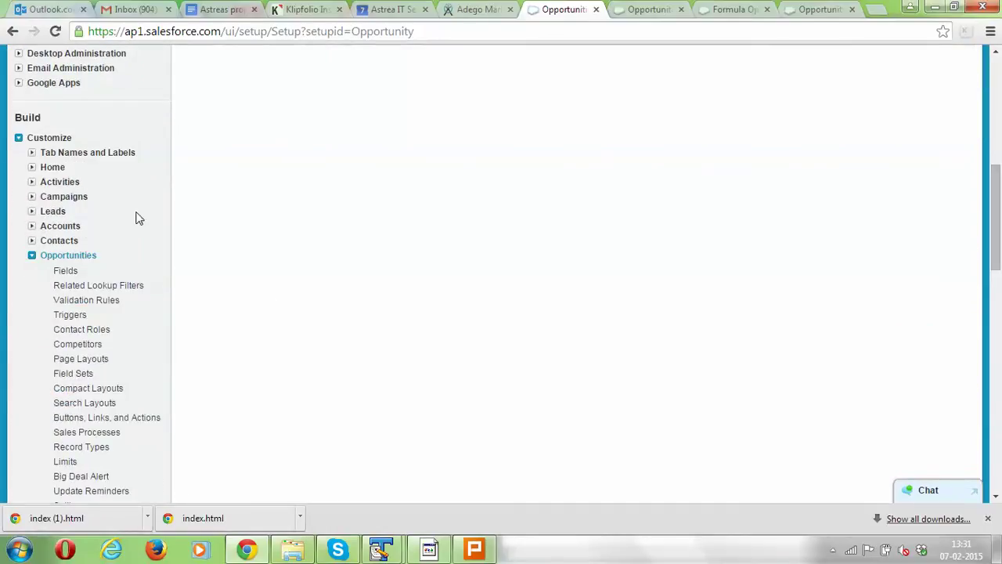
pyautogui.click(87, 301)
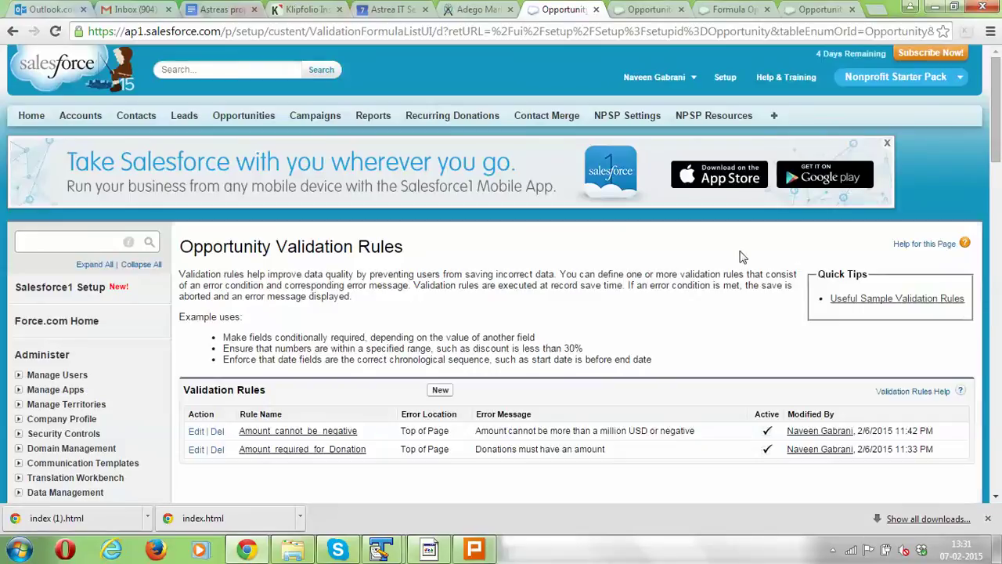
# Open the Amount_cannot_be_negative validation rule for editing.
pyautogui.moveTo(998, 130); pyautogui.dragTo(997, 219)
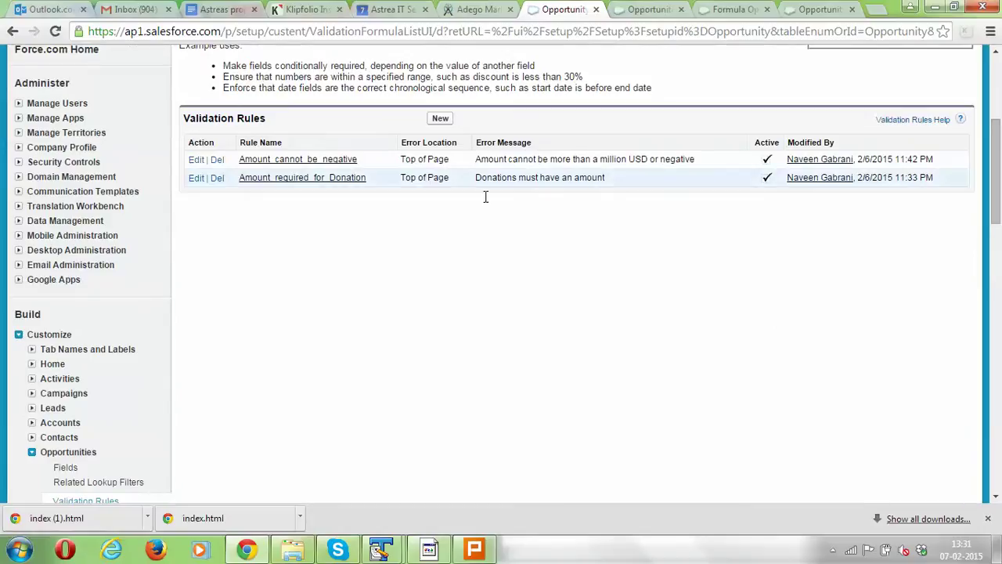
pyautogui.click(295, 160)
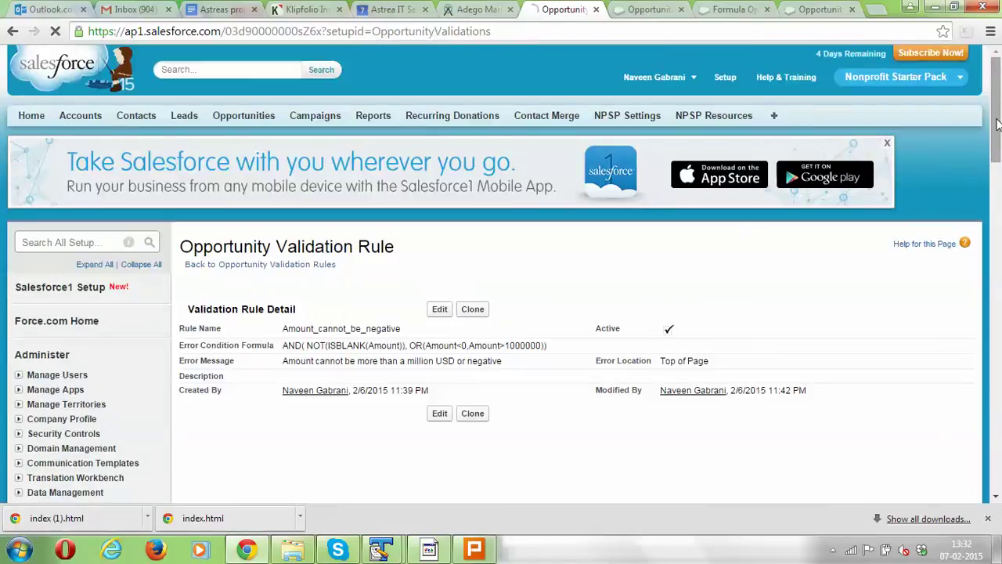
pyautogui.moveTo(1000, 145); pyautogui.dragTo(1000, 151)
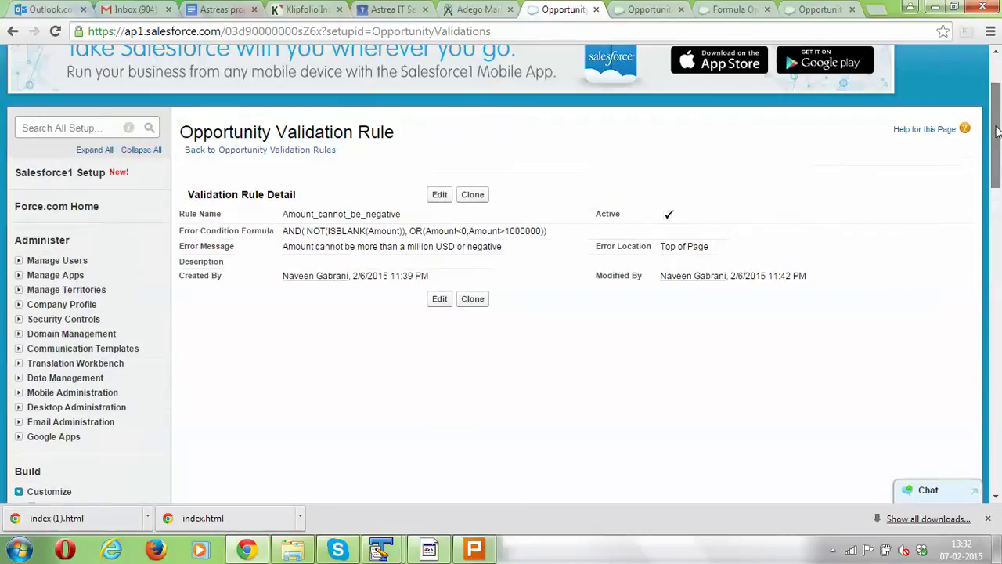
pyautogui.click(440, 197)
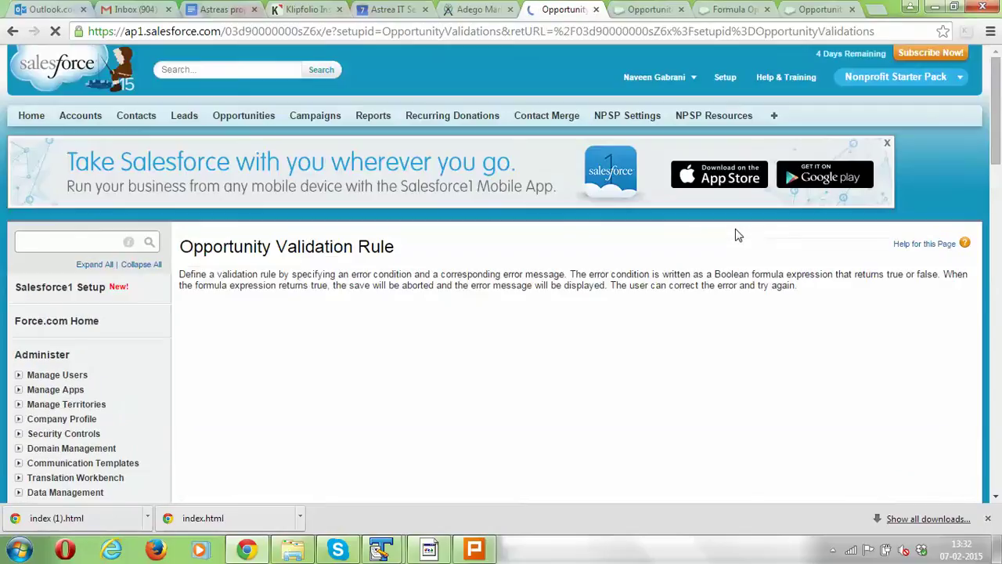
# Examine the NOT(ISBLANK(Amount)) part of the rule's error condition formula.
pyautogui.moveTo(997, 152); pyautogui.dragTo(997, 155)
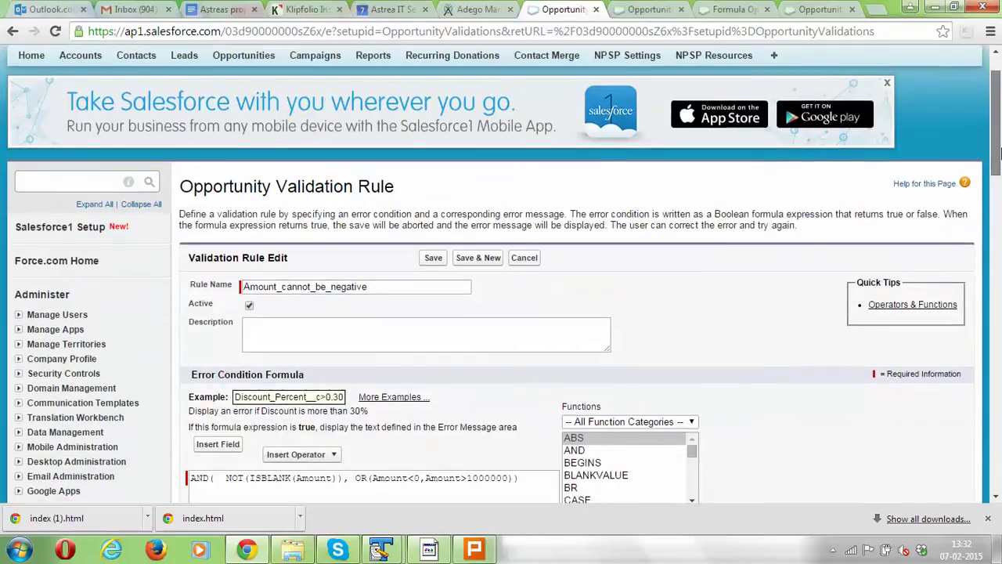
pyautogui.scroll(-1, 997, 154)
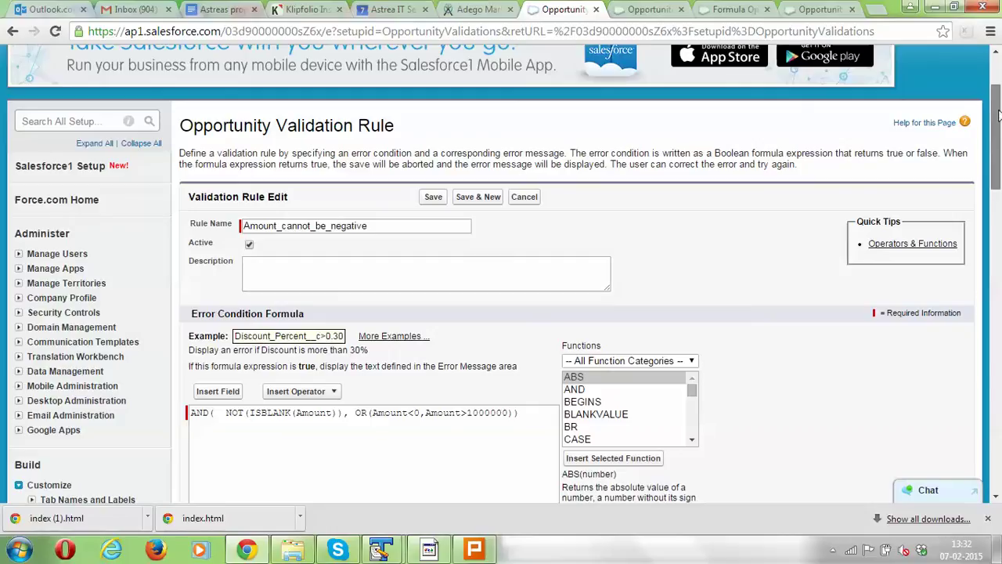
pyautogui.moveTo(997, 115); pyautogui.dragTo(998, 137)
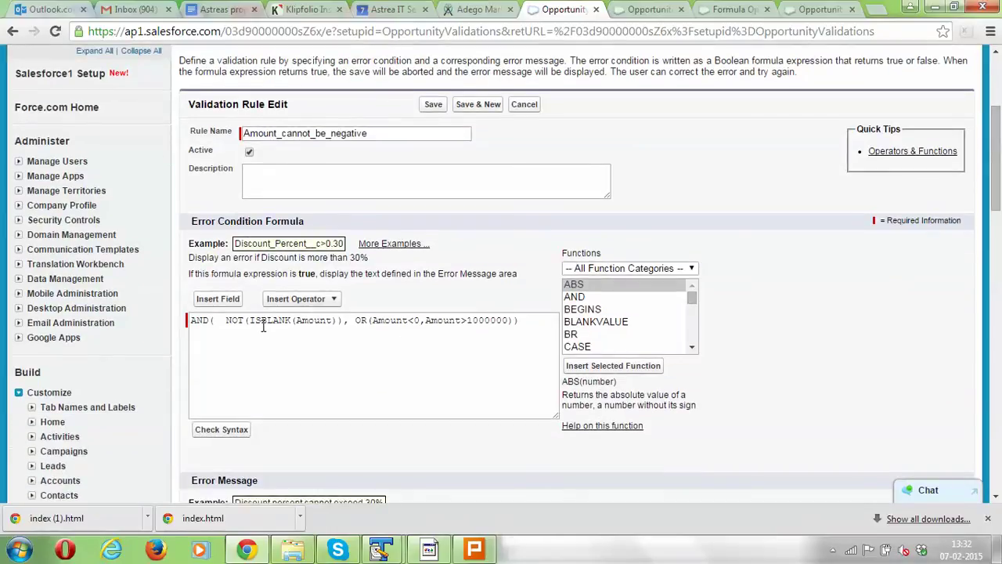
pyautogui.doubleClick(306, 323)
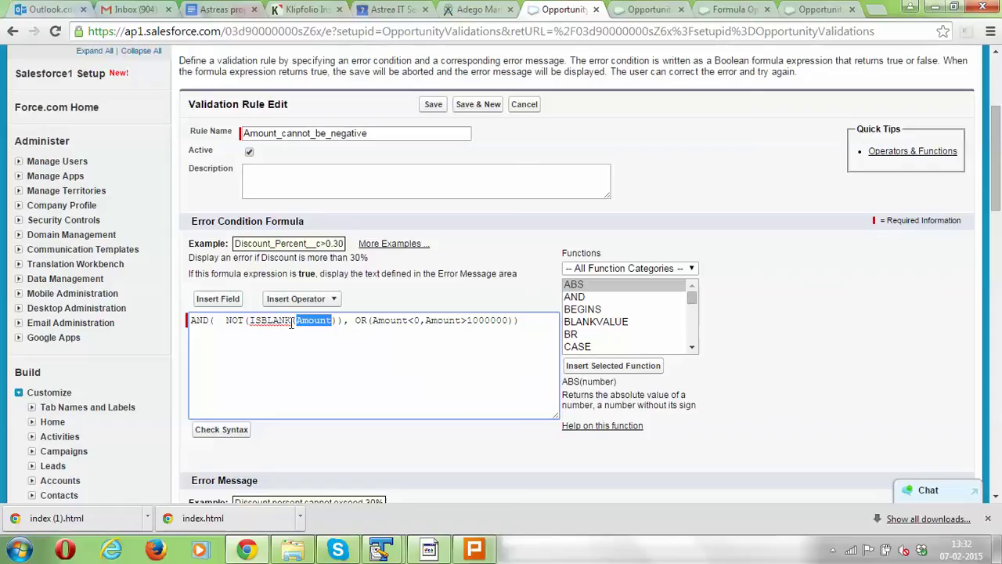
pyautogui.doubleClick(272, 323)
pyautogui.moveTo(295, 323); pyautogui.dragTo(335, 316)
pyautogui.doubleClick(234, 319)
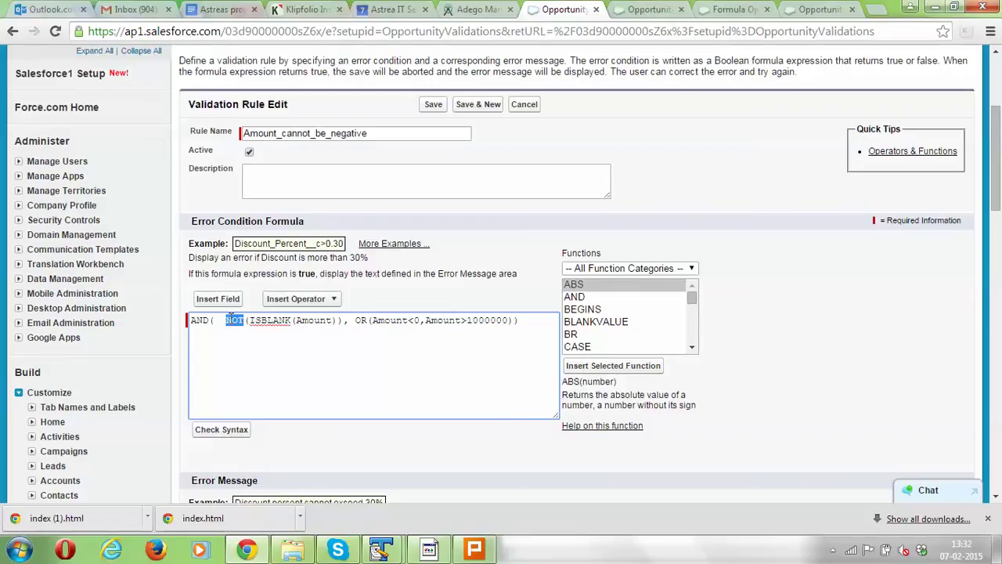
pyautogui.moveTo(233, 318); pyautogui.dragTo(341, 325)
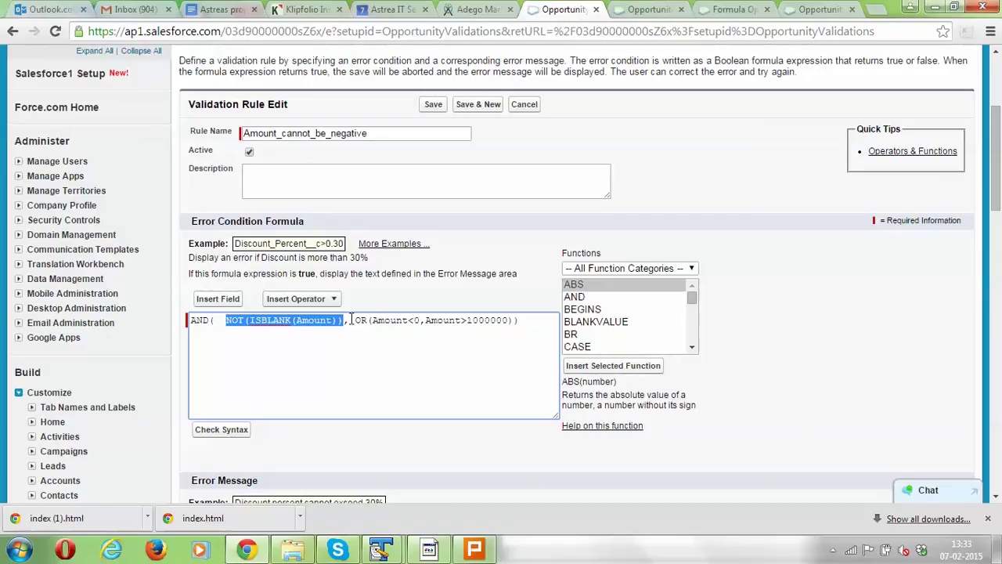
# Examine the OR part of the error condition formula, with its Amount<0 and Amount>1000000 comparisons.
pyautogui.moveTo(354, 321); pyautogui.dragTo(509, 321)
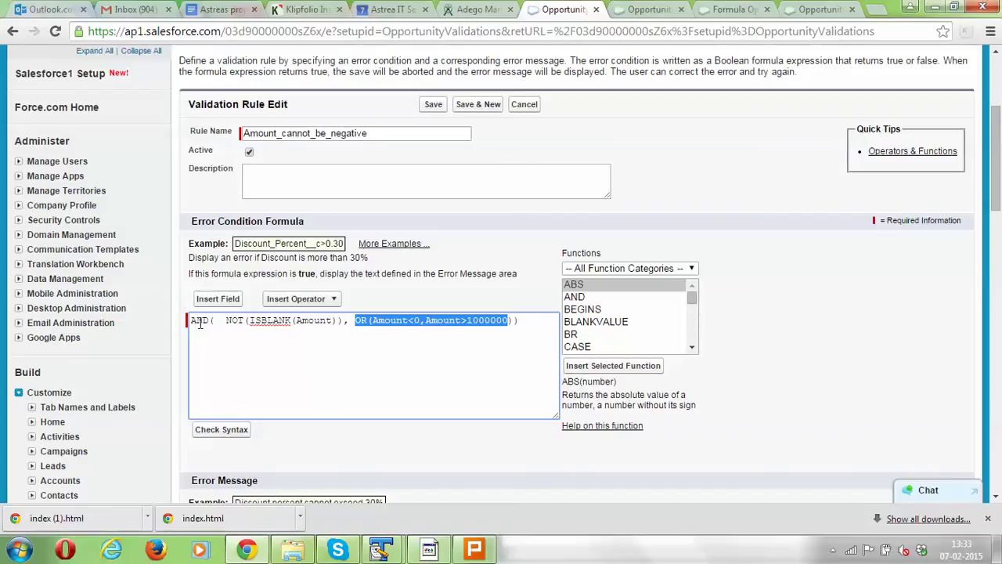
pyautogui.doubleClick(386, 321)
pyautogui.hotkey('shift', 'Right')
pyautogui.hotkey('shift', 'Right')
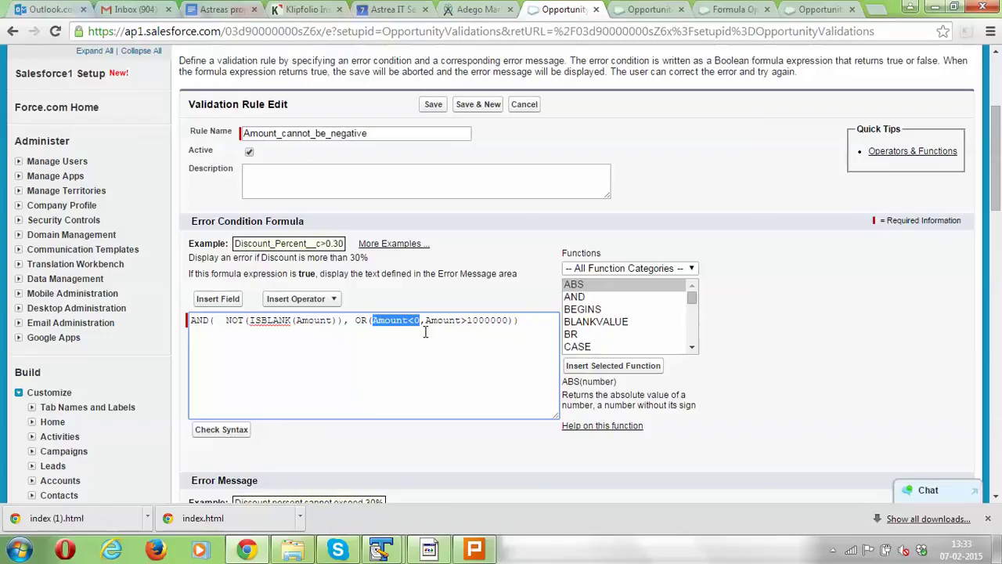
pyautogui.doubleClick(437, 321)
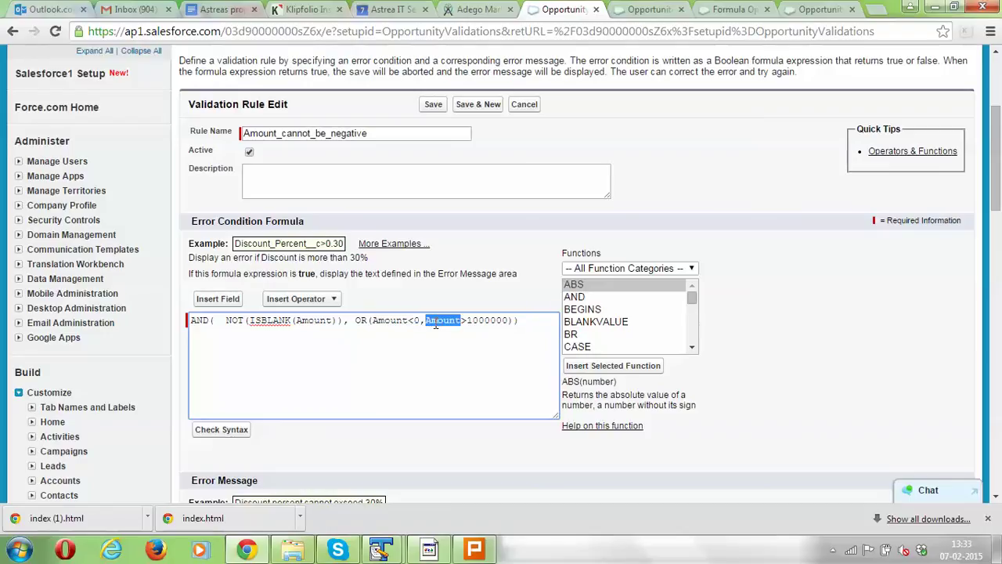
pyautogui.keyDown('shift'); pyautogui.click(478, 323); pyautogui.keyUp('shift')
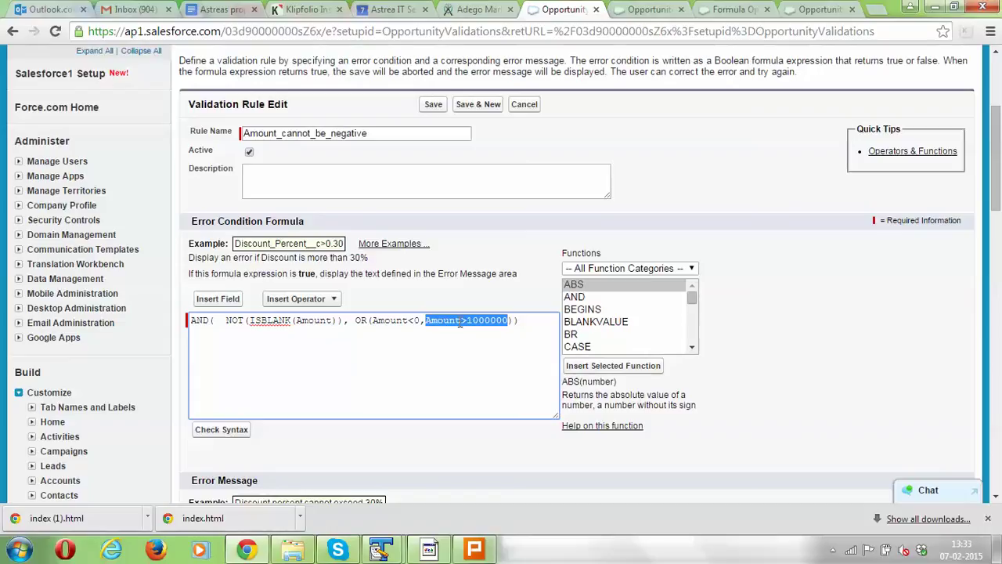
pyautogui.click(460, 321)
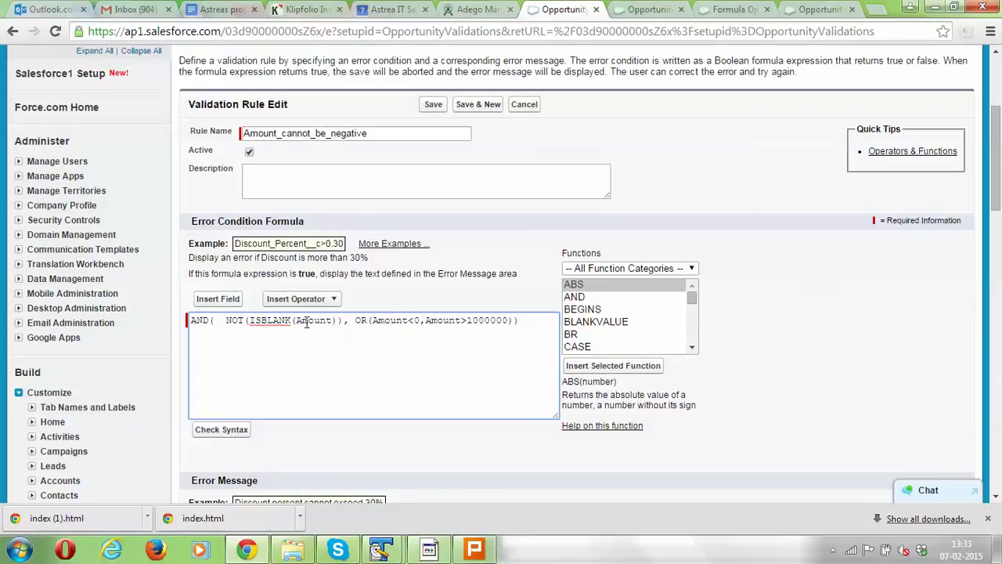
# Review how AND joins the blank check with the OR test, and read the rule's error message text.
pyautogui.moveTo(343, 321); pyautogui.dragTo(220, 319)
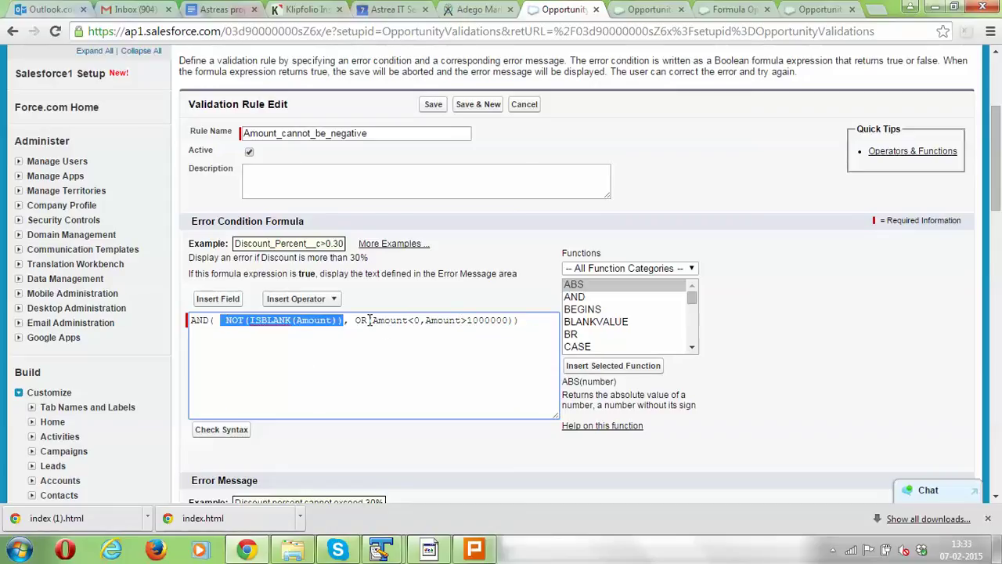
pyautogui.moveTo(368, 322); pyautogui.dragTo(517, 321)
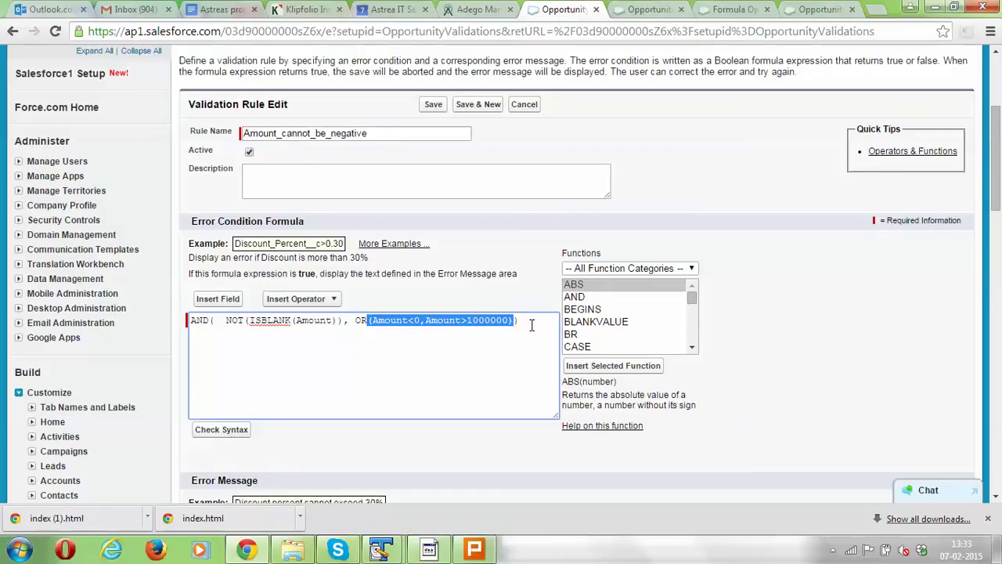
pyautogui.tripleClick(196, 321)
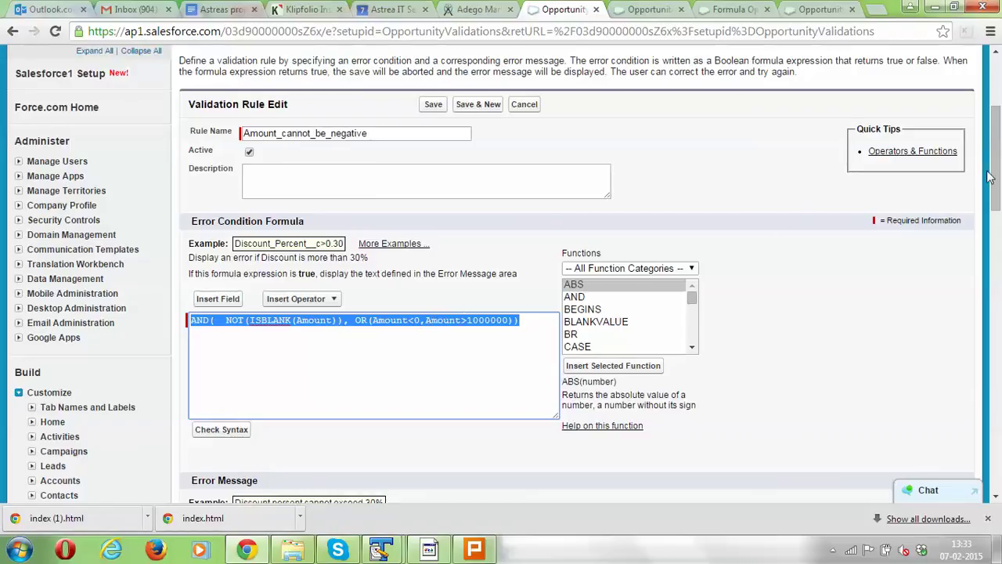
pyautogui.moveTo(991, 176); pyautogui.dragTo(999, 230)
pyautogui.tripleClick(480, 336)
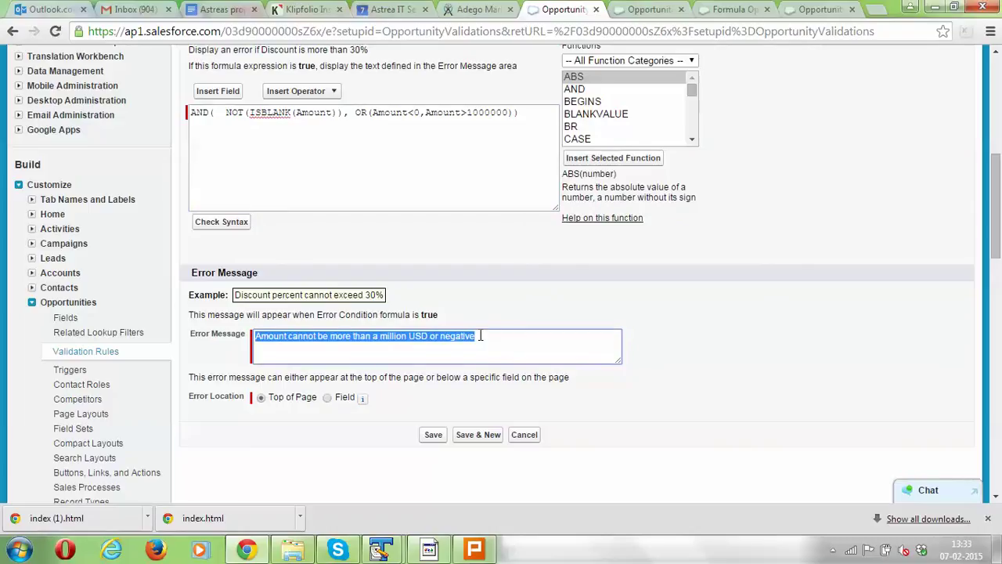
# Add the expression Amount * 5 below the existing error condition formula, inserting the Opportunity Amount field and the Multiply operator.
pyautogui.moveTo(994, 188); pyautogui.dragTo(988, 127)
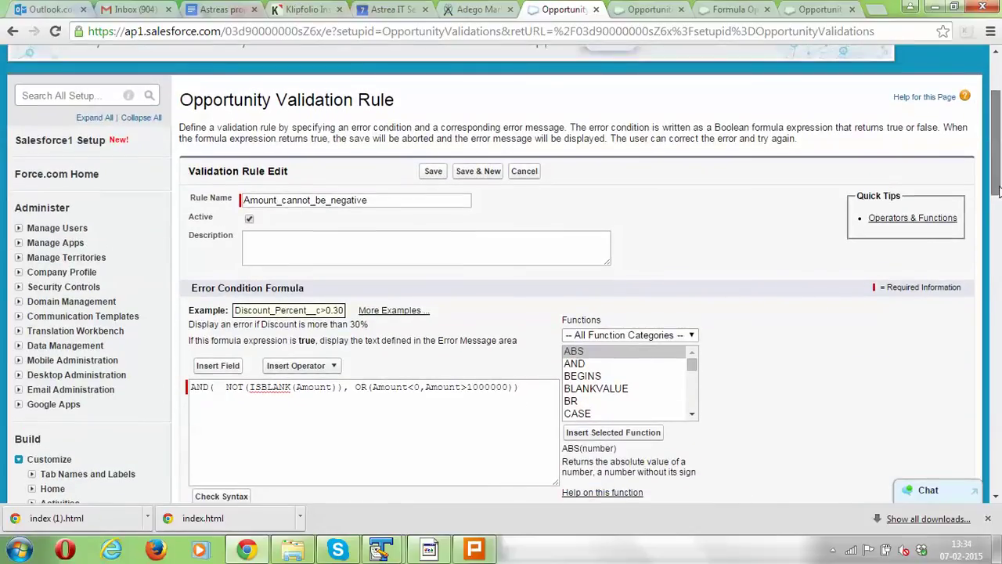
pyautogui.moveTo(996, 192); pyautogui.dragTo(996, 219)
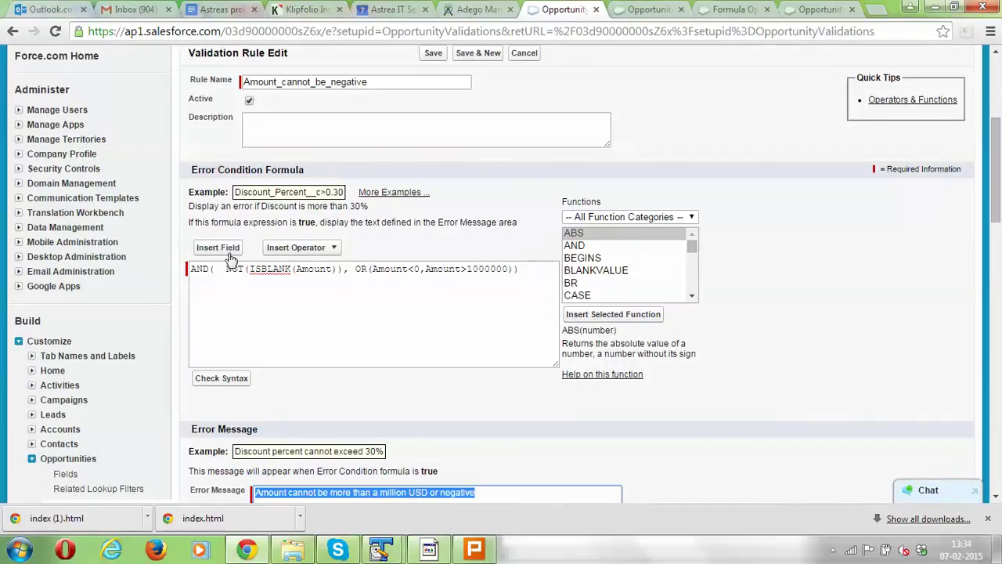
pyautogui.click(528, 268)
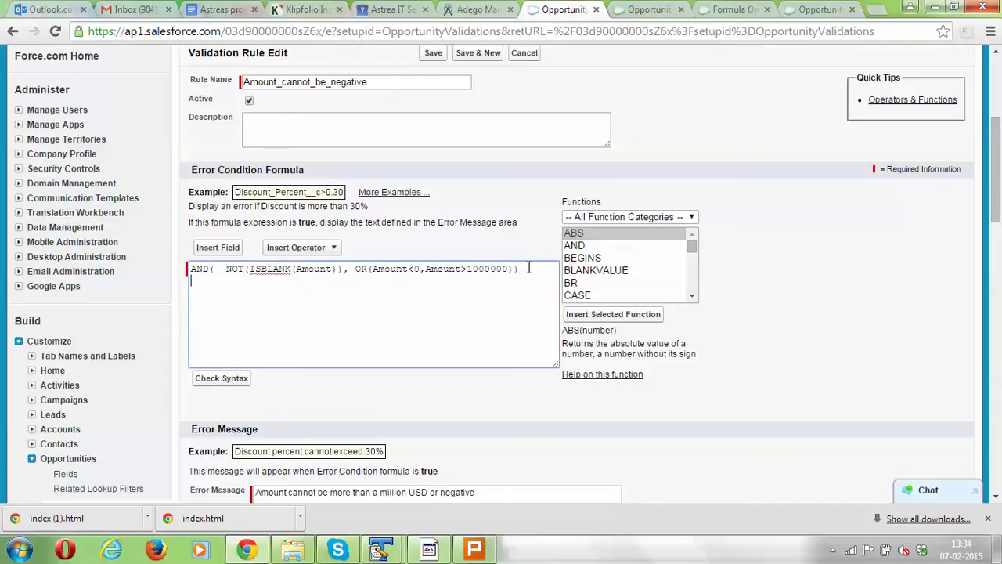
pyautogui.click(204, 253)
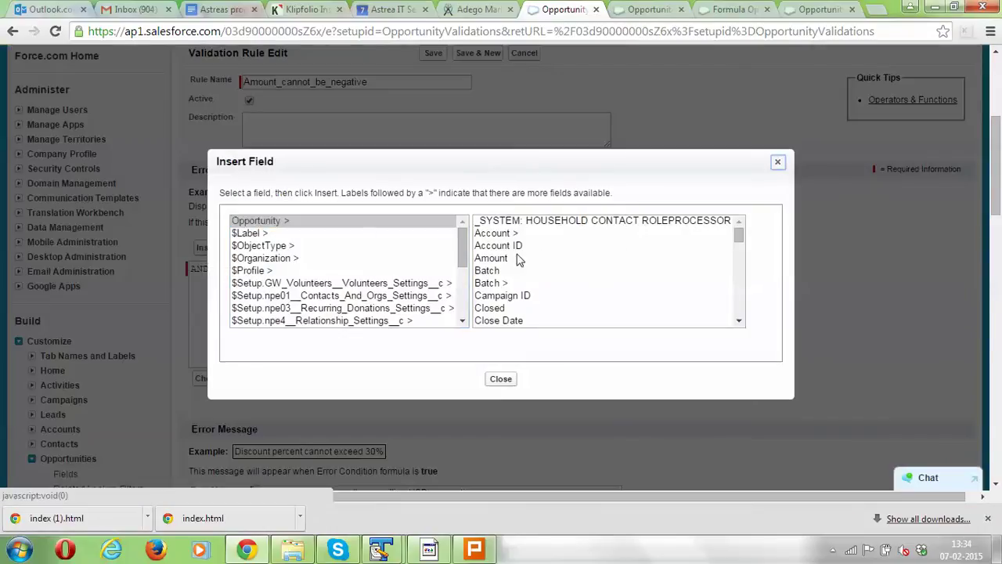
pyautogui.click(507, 259)
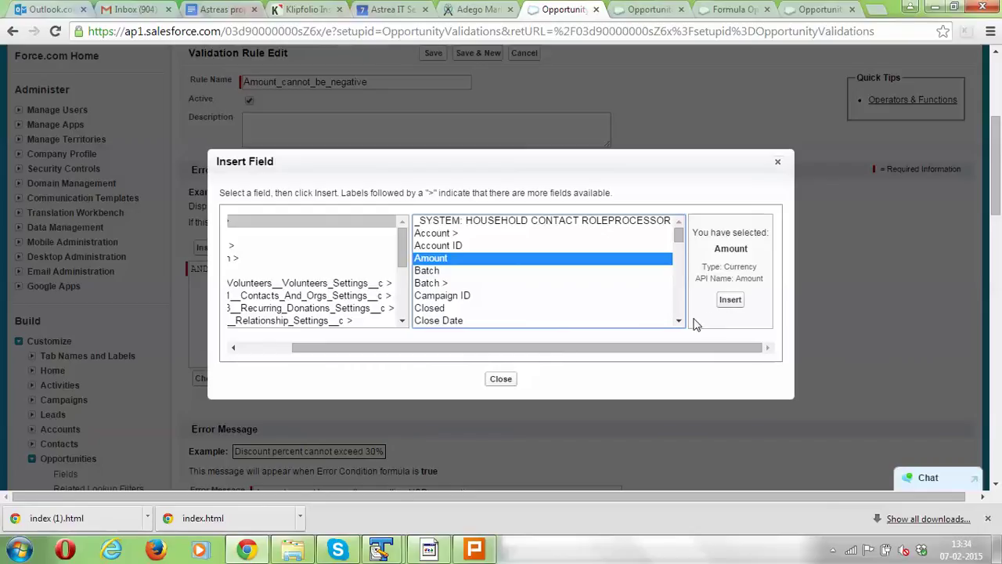
pyautogui.click(730, 299)
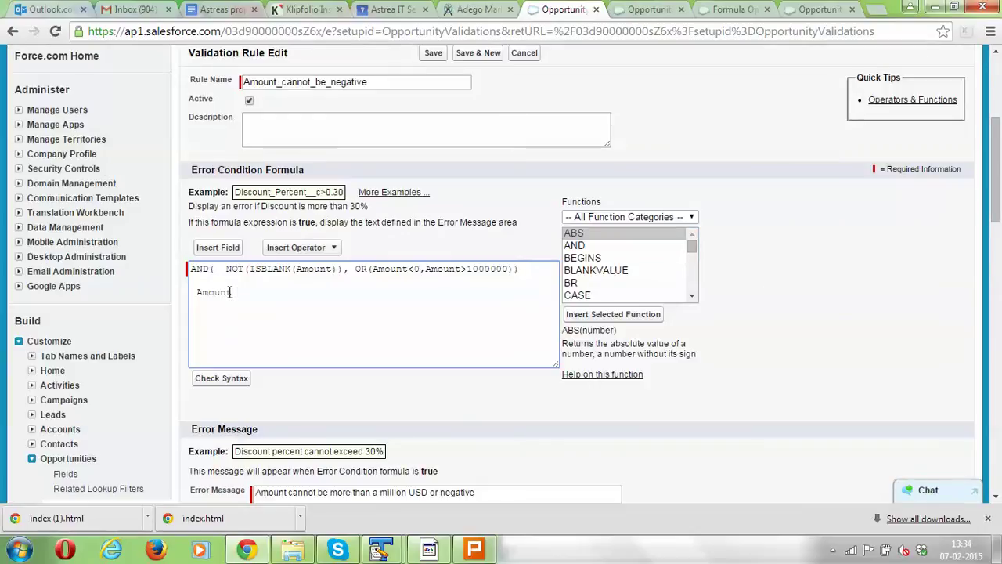
pyautogui.click(333, 247)
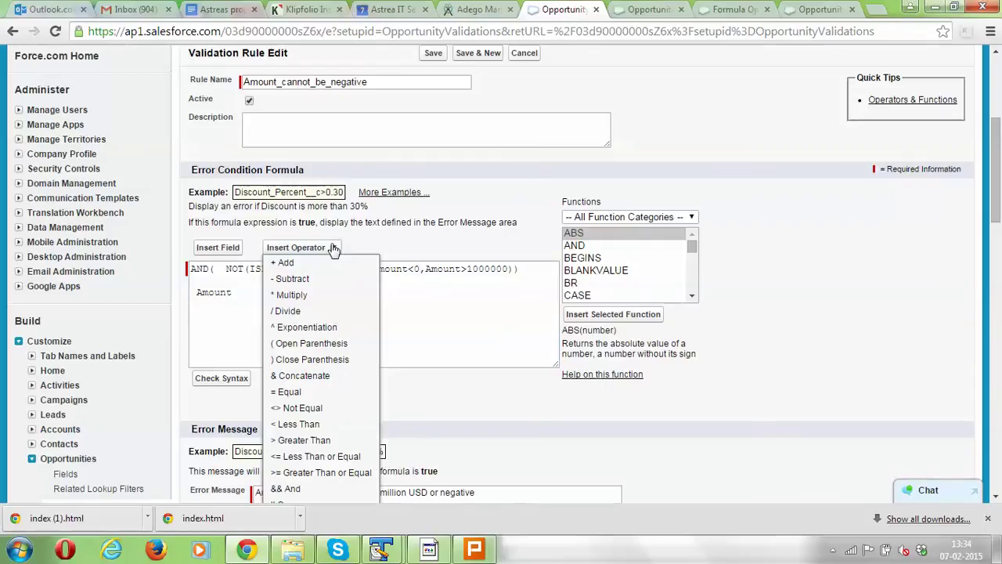
pyautogui.click(290, 296)
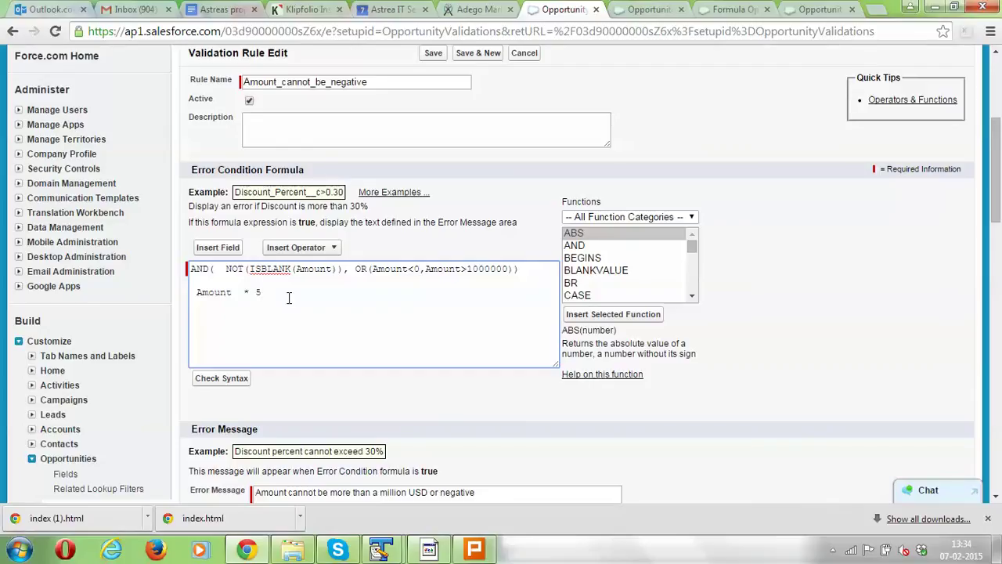
# Extend the sample expression below the formula with the Greater Than operator and 100, making it Amount * 5 > 100.
pyautogui.click(329, 249)
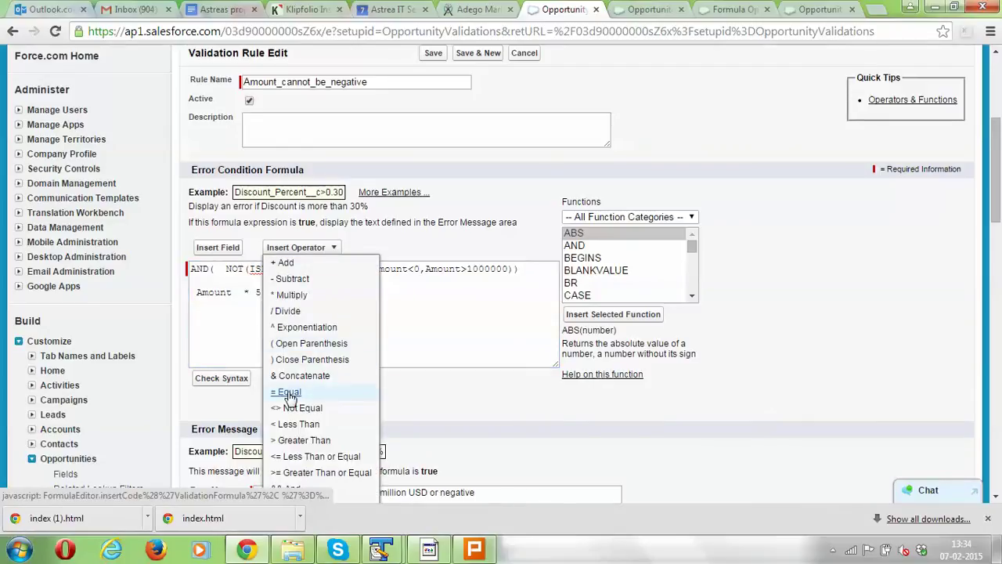
pyautogui.click(296, 440)
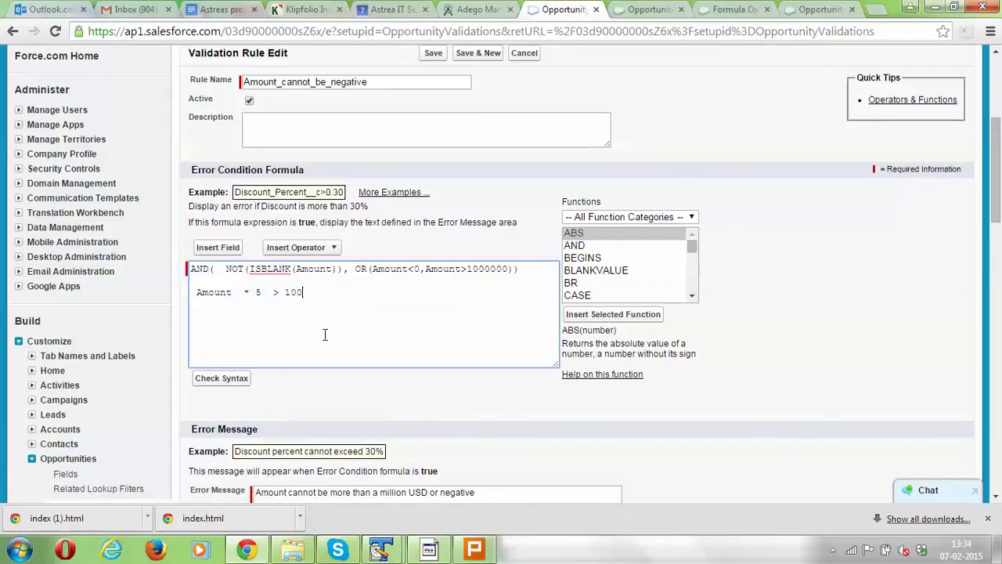
pyautogui.write('100')
# Delete the sample Amount * 5 > 100 expression from below the AND formula.
pyautogui.hotkey('ctrl', 'shift', 'Left')
pyautogui.hotkey('ctrl', 'shift', 'Left')
pyautogui.hotkey('ctrl', 'shift', 'Left')
pyautogui.hotkey('ctrl', 'shift', 'Left')
pyautogui.hotkey('ctrl', 'shift', 'Left')
pyautogui.hotkey('shift', 'Up')
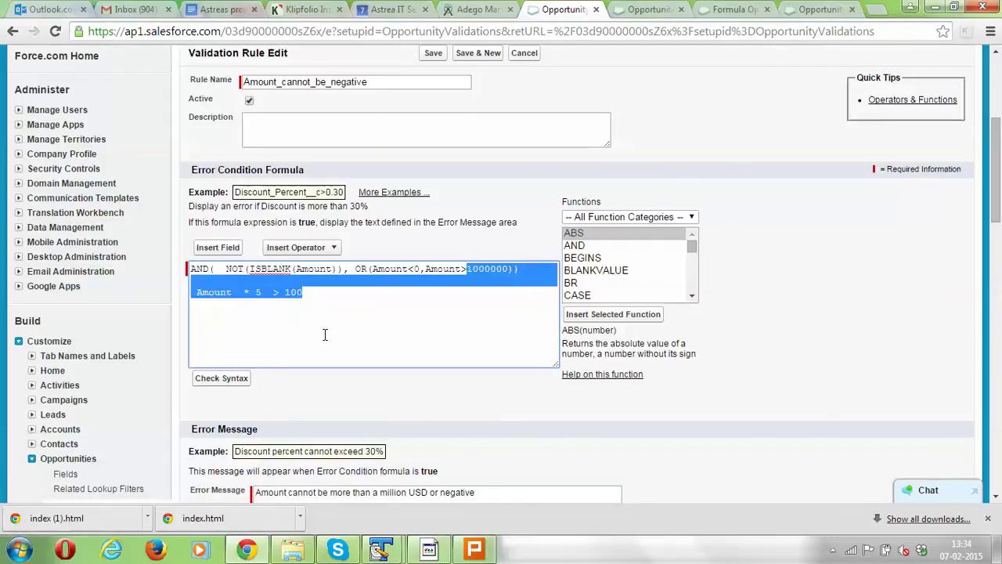
pyautogui.hotkey('shift', 'Down')
pyautogui.press('BackSpace')
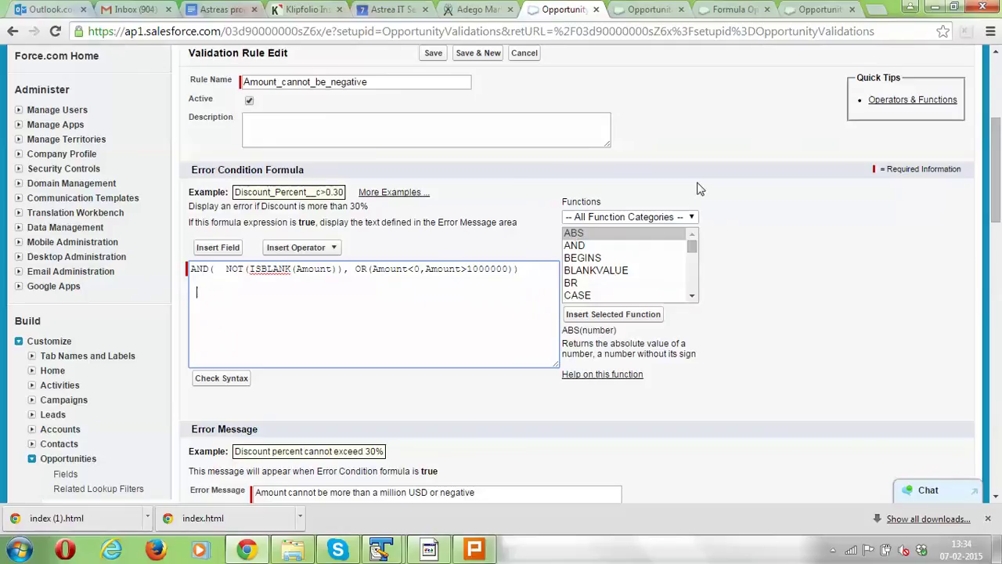
# Insert the BLANKVALUE function below the existing error condition formula.
pyautogui.click(692, 253)
pyautogui.click(594, 274)
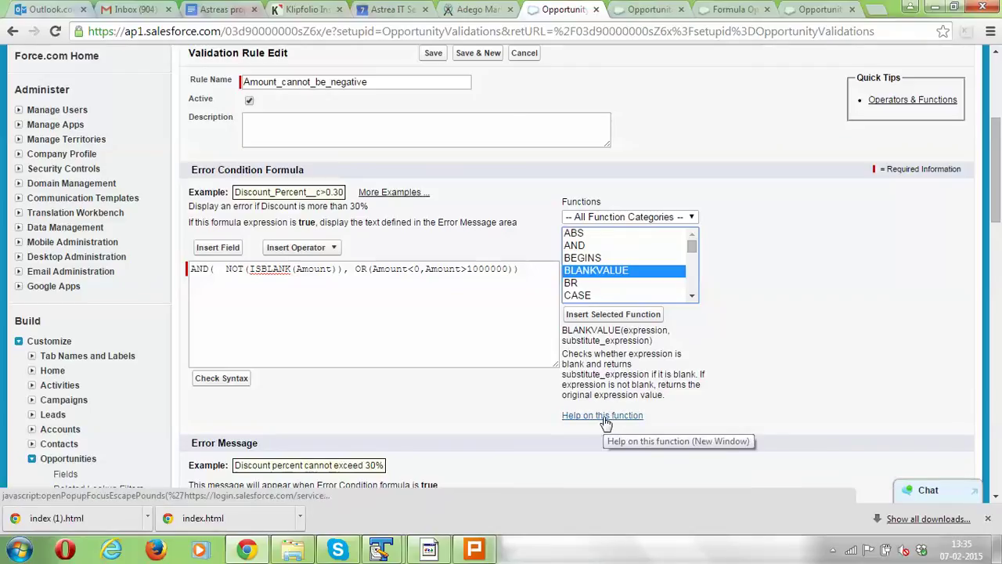
pyautogui.click(610, 316)
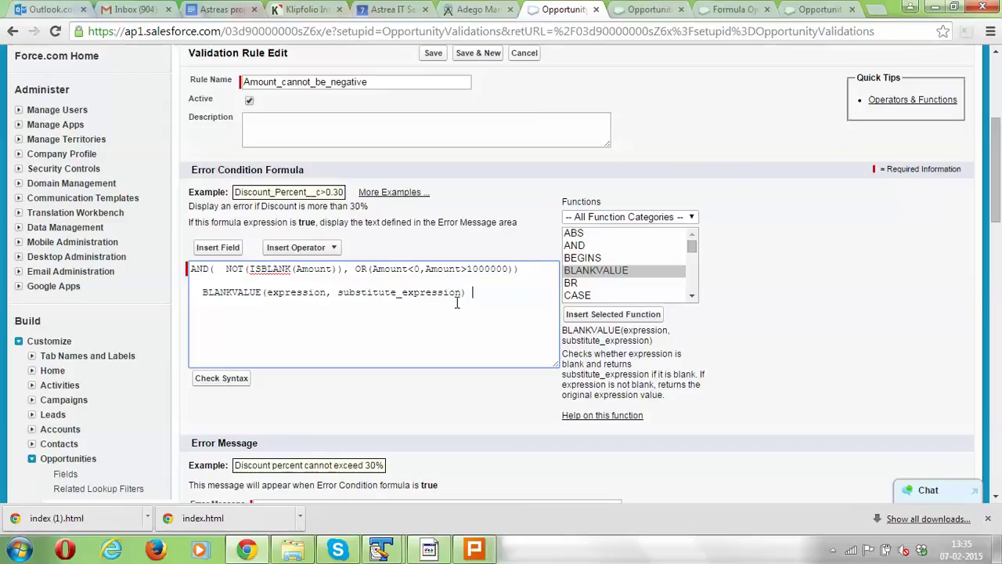
# Examine the expression and substitute_expression arguments of the inserted BLANKVALUE function.
pyautogui.doubleClick(283, 296)
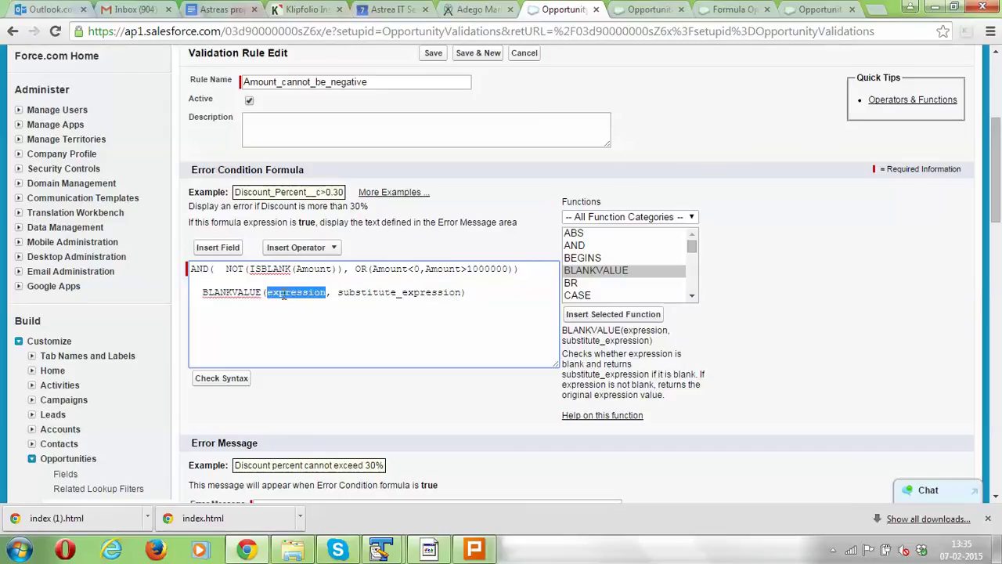
pyautogui.doubleClick(359, 292)
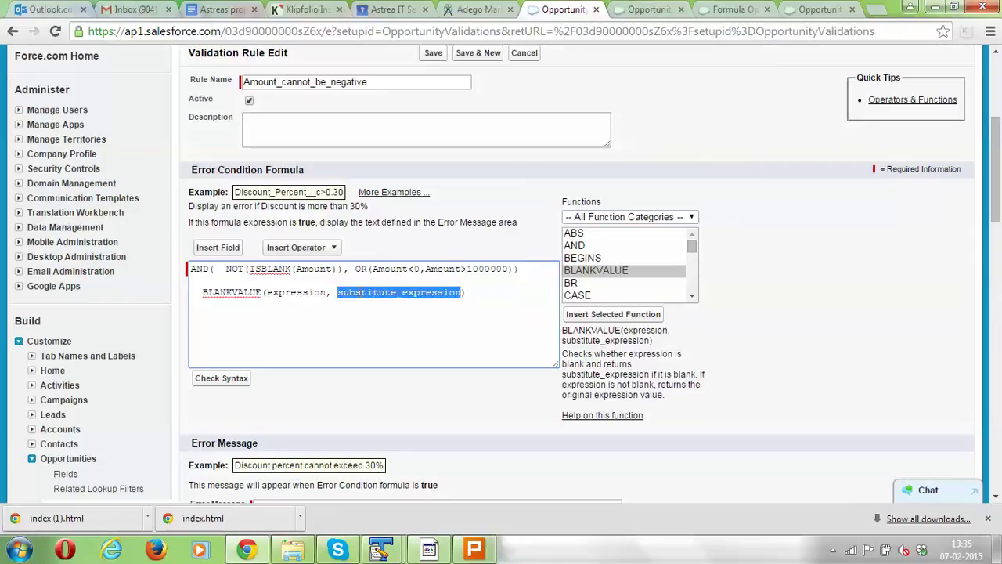
pyautogui.moveTo(470, 293); pyautogui.dragTo(190, 283)
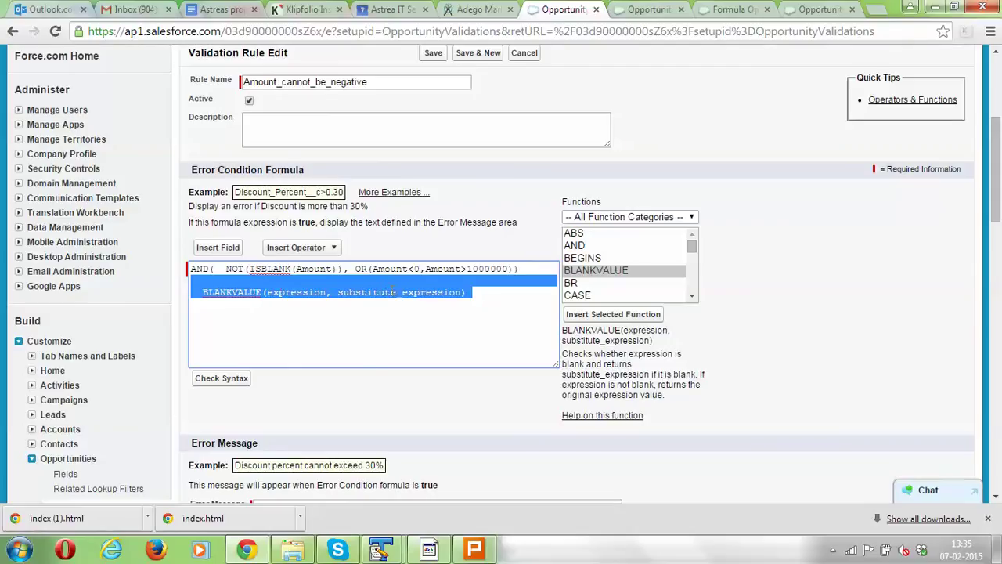
pyautogui.doubleClick(384, 290)
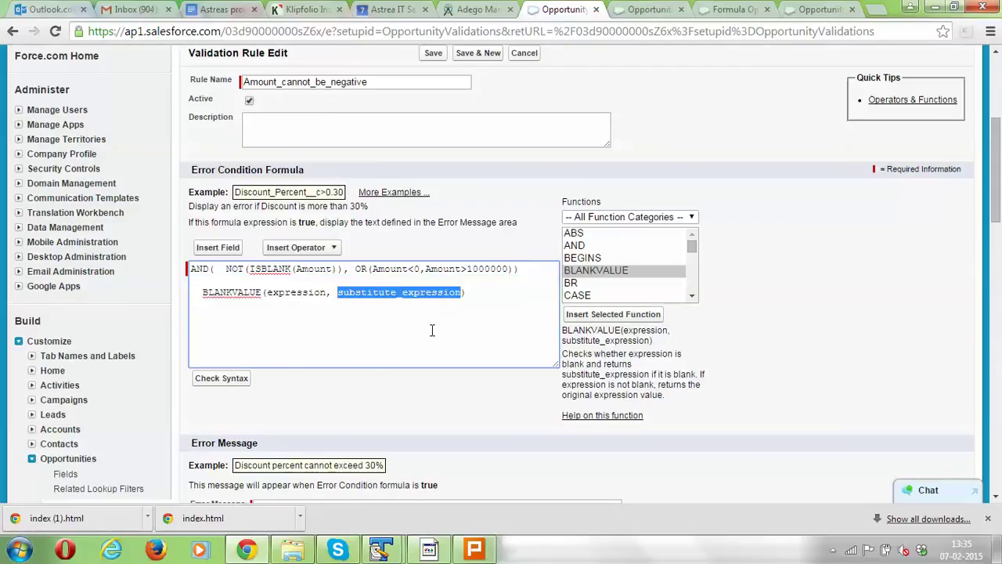
pyautogui.doubleClick(293, 292)
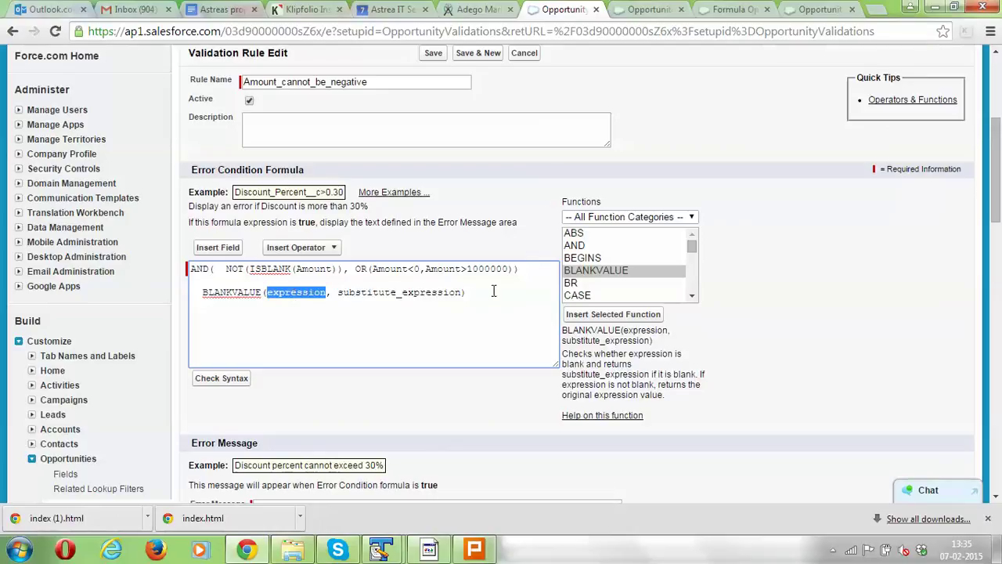
# Delete the BLANKVALUE line from the error condition formula and check the syntax of the remaining formula.
pyautogui.moveTo(474, 291); pyautogui.dragTo(154, 294)
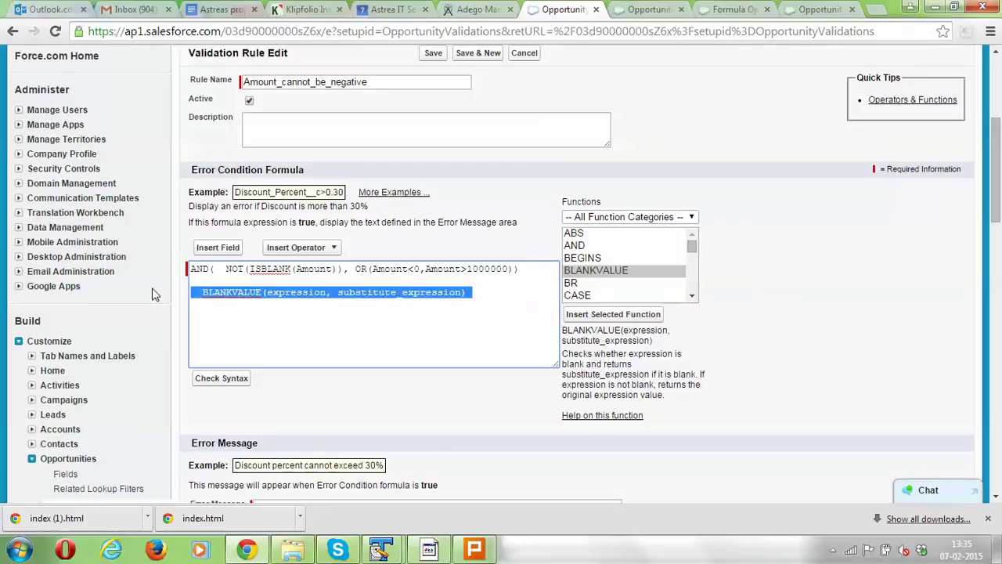
pyautogui.press('BackSpace')
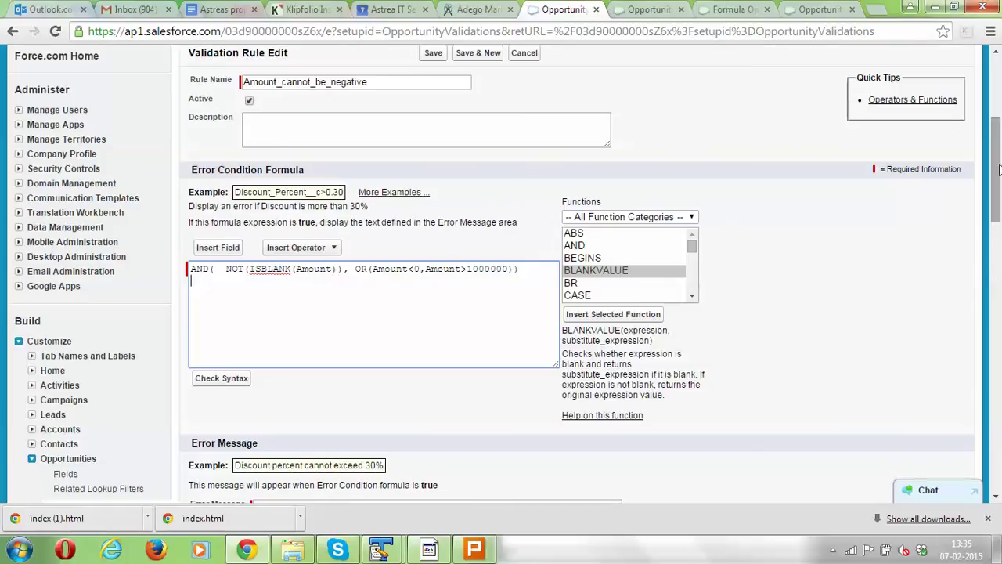
pyautogui.moveTo(999, 168); pyautogui.dragTo(999, 157)
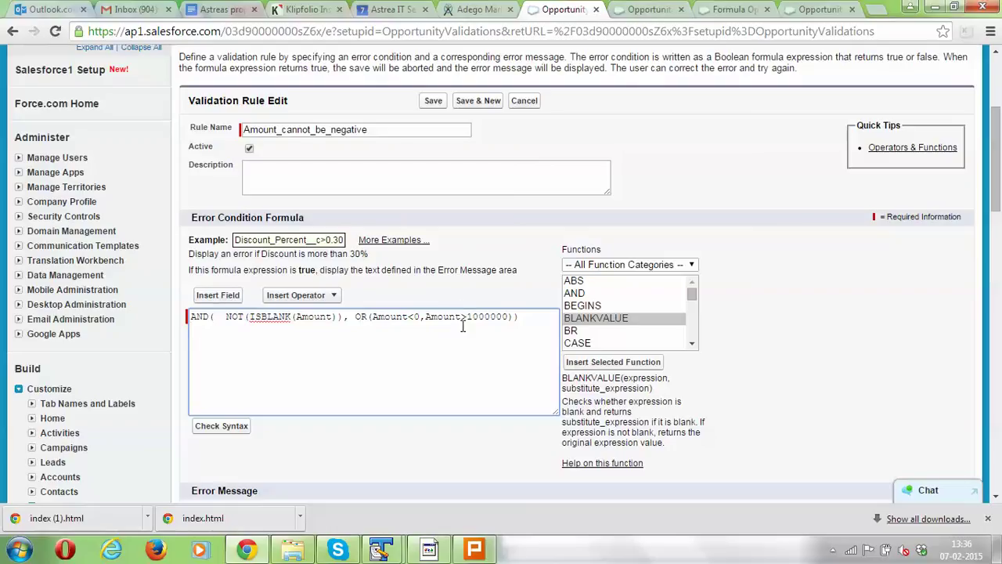
pyautogui.click(525, 103)
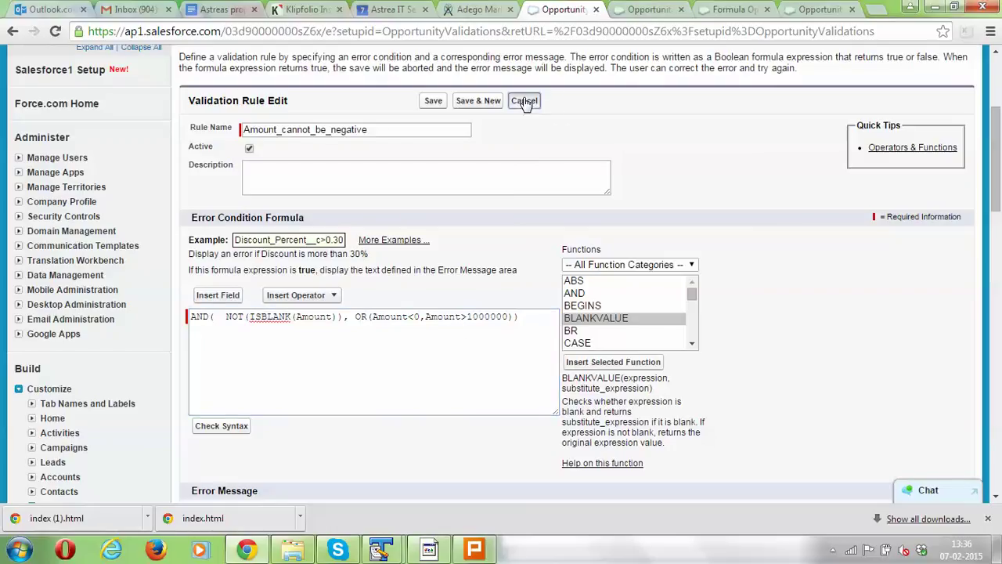
pyautogui.click(508, 333)
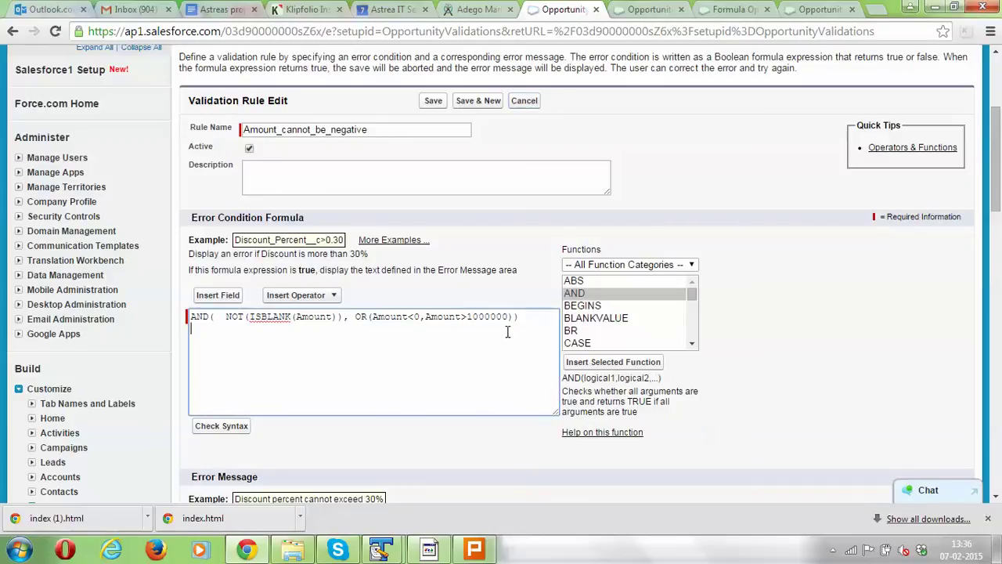
pyautogui.click(222, 426)
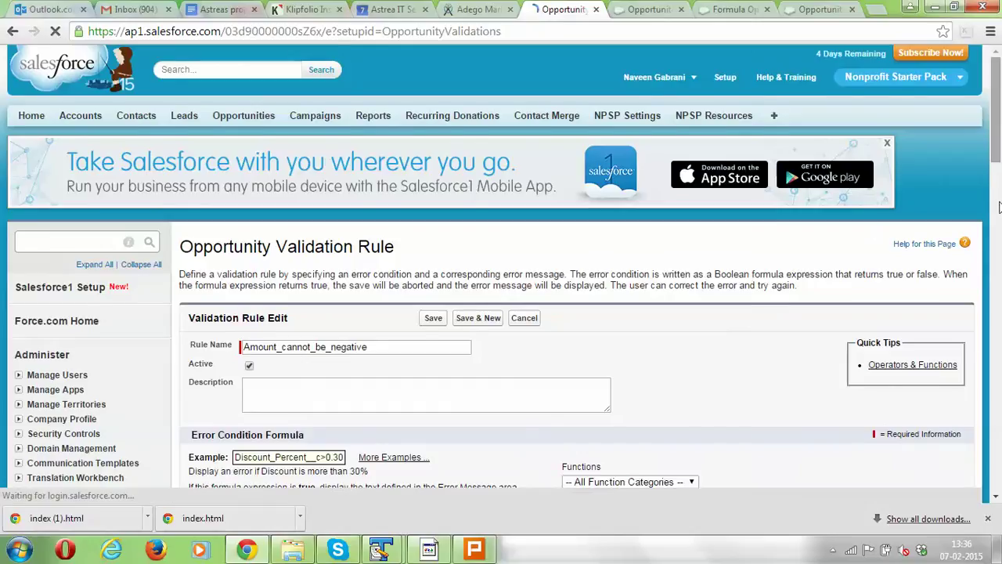
# Cancel editing the Amount_cannot_be_negative rule and go back to the list of Opportunity validation rules.
pyautogui.moveTo(1000, 129)
pyautogui.mouseDown()
pyautogui.moveTo(999, 238)
pyautogui.moveTo(999, 109)
pyautogui.mouseUp()
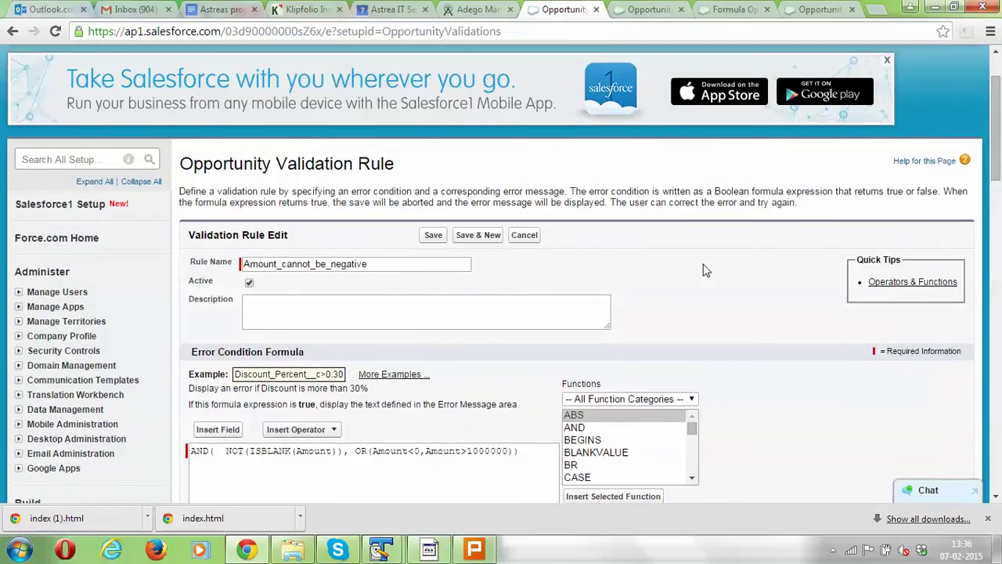
pyautogui.click(524, 237)
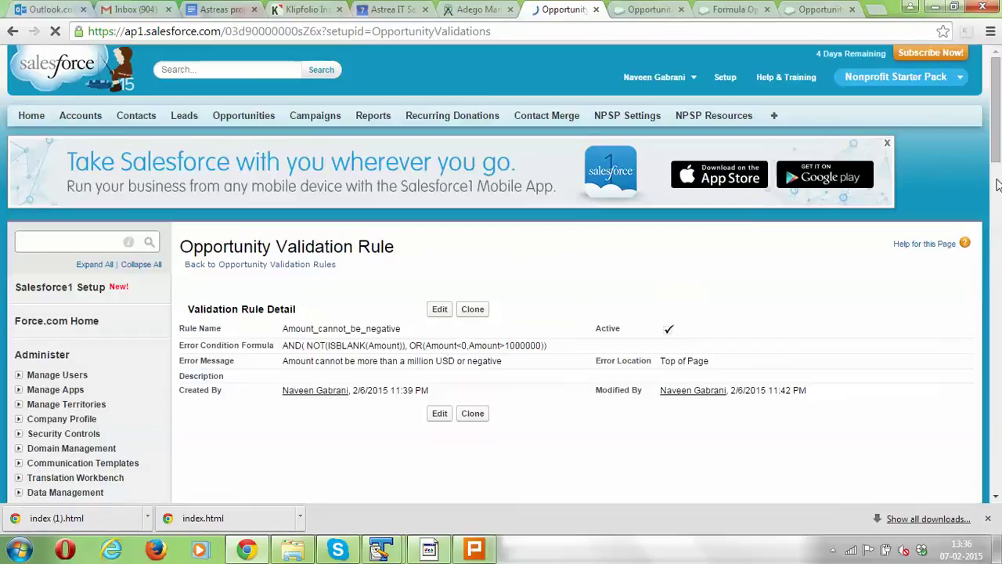
pyautogui.click(994, 235)
pyautogui.moveTo(994, 188); pyautogui.dragTo(998, 251)
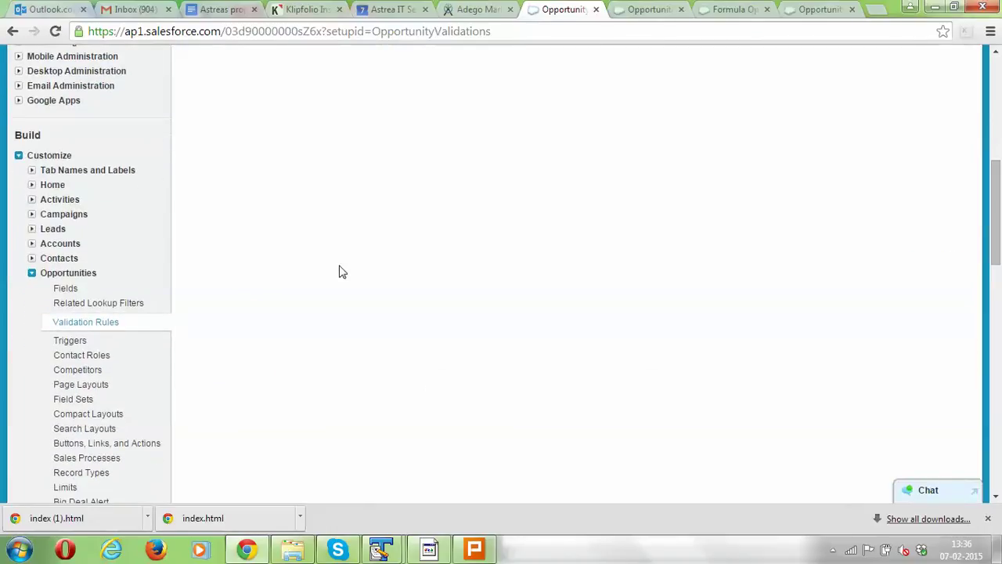
pyautogui.click(75, 326)
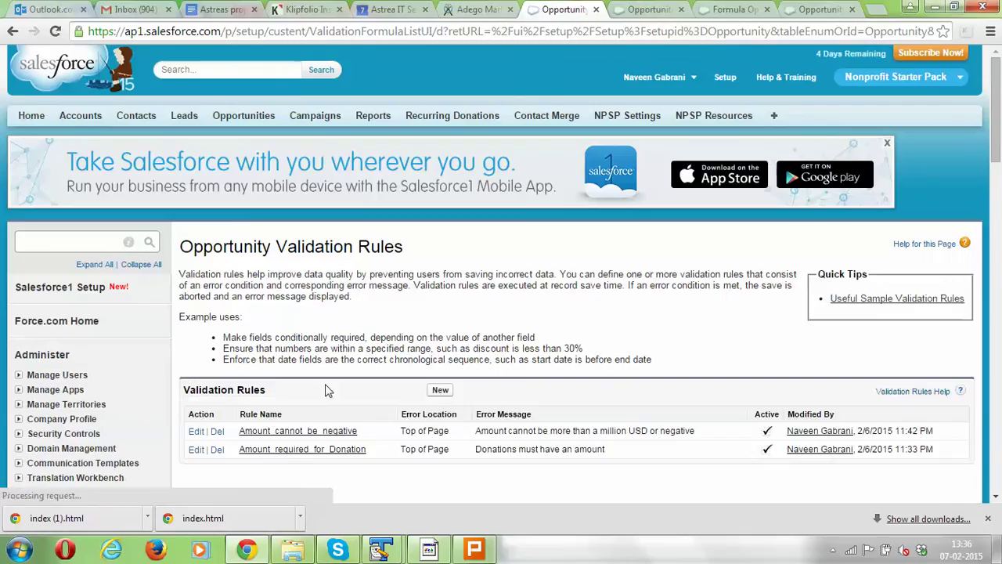
# Open the Amount_required_for_Donation validation rule for editing and bring up its error condition formula.
pyautogui.click(306, 453)
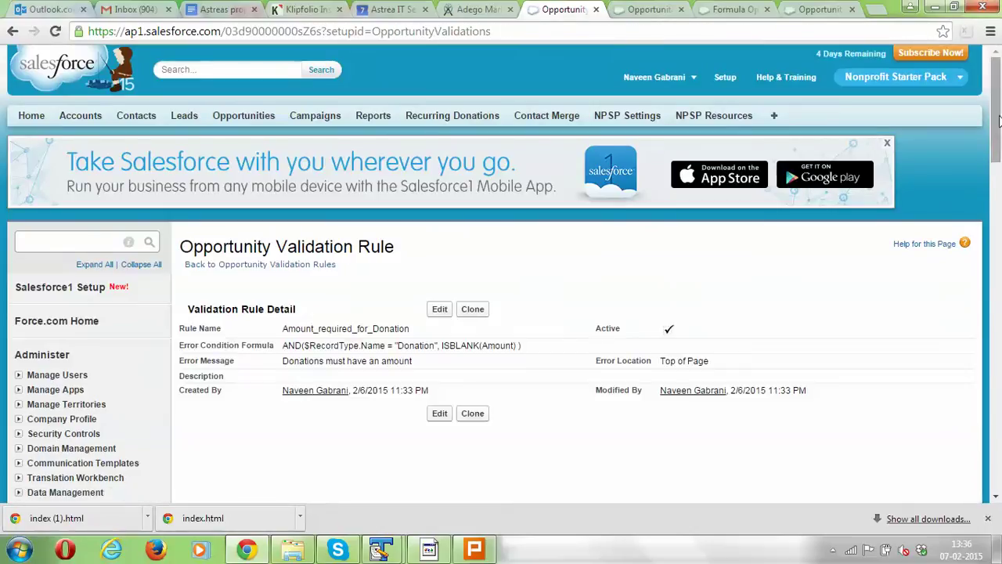
pyautogui.moveTo(998, 120); pyautogui.dragTo(999, 140)
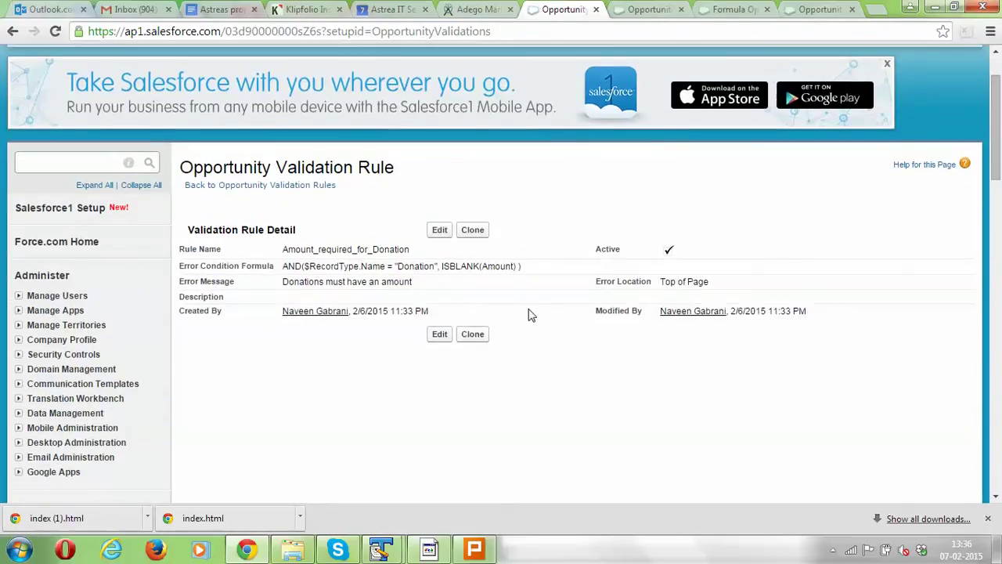
pyautogui.click(438, 336)
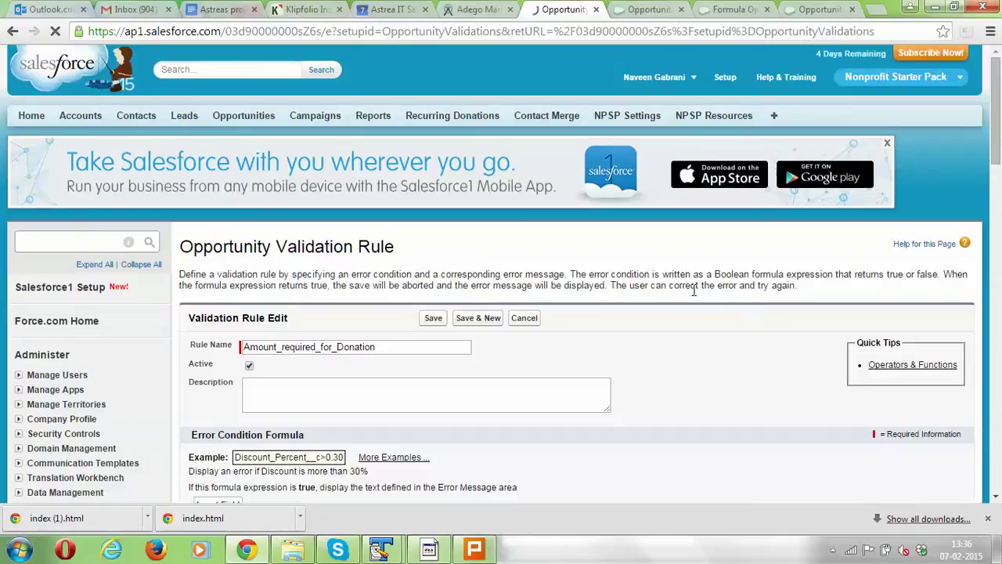
pyautogui.moveTo(999, 116); pyautogui.dragTo(999, 200)
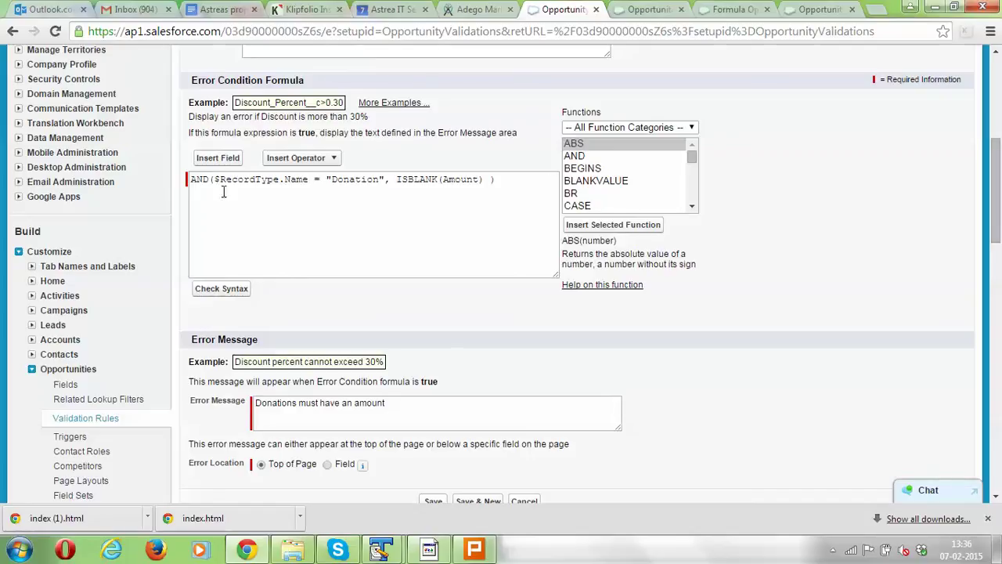
# Examine the formula's record type "Donation" test and ISBLANK(Amount) check combined by AND, and read the rule's error message.
pyautogui.moveTo(379, 178); pyautogui.dragTo(221, 178)
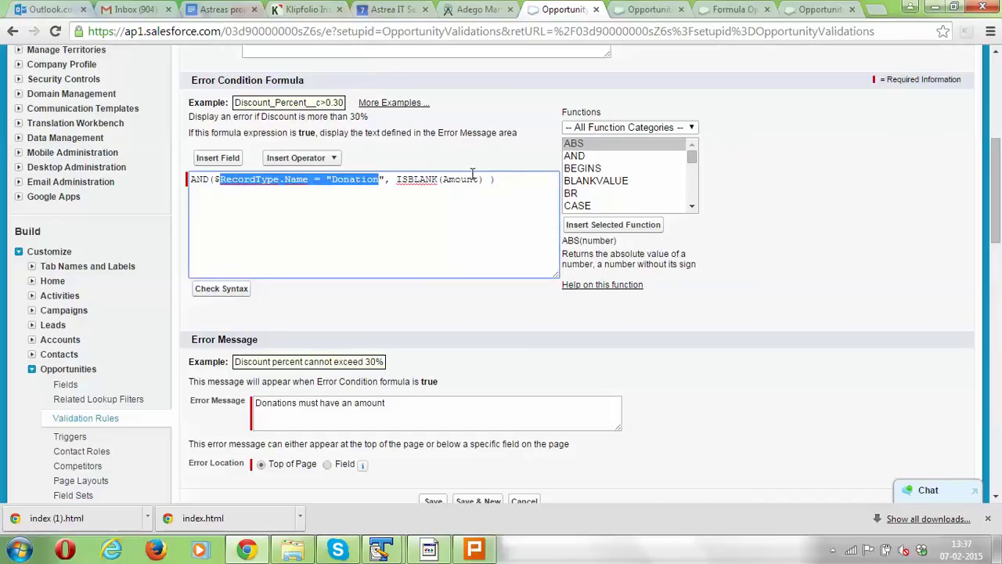
pyautogui.moveTo(480, 179); pyautogui.dragTo(397, 179)
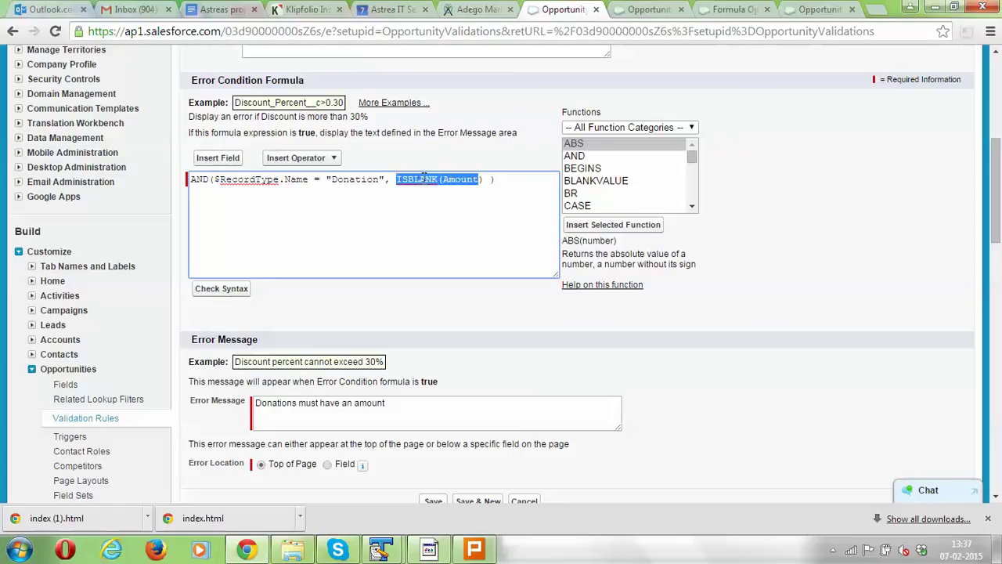
pyautogui.moveTo(485, 178); pyautogui.dragTo(216, 179)
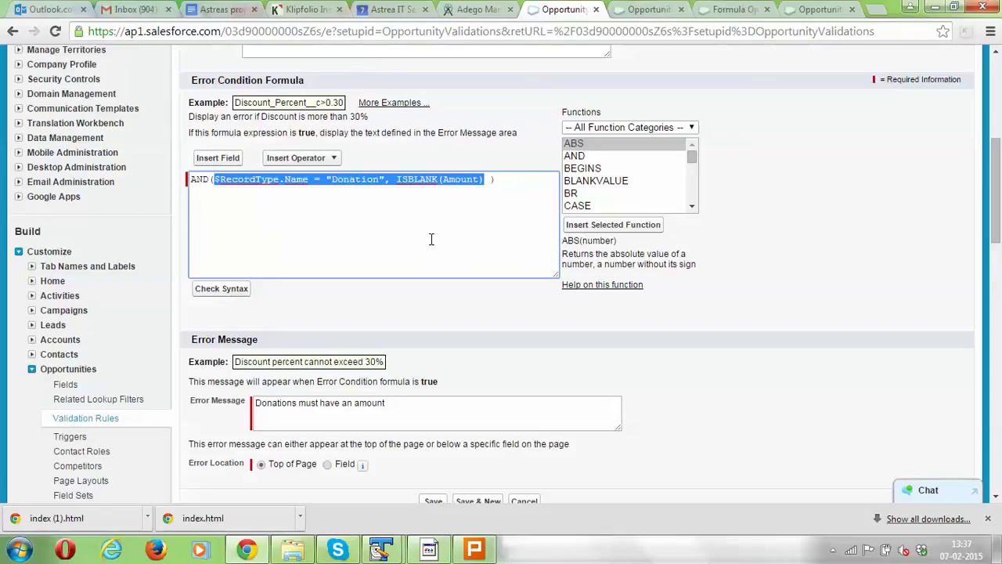
pyautogui.tripleClick(389, 400)
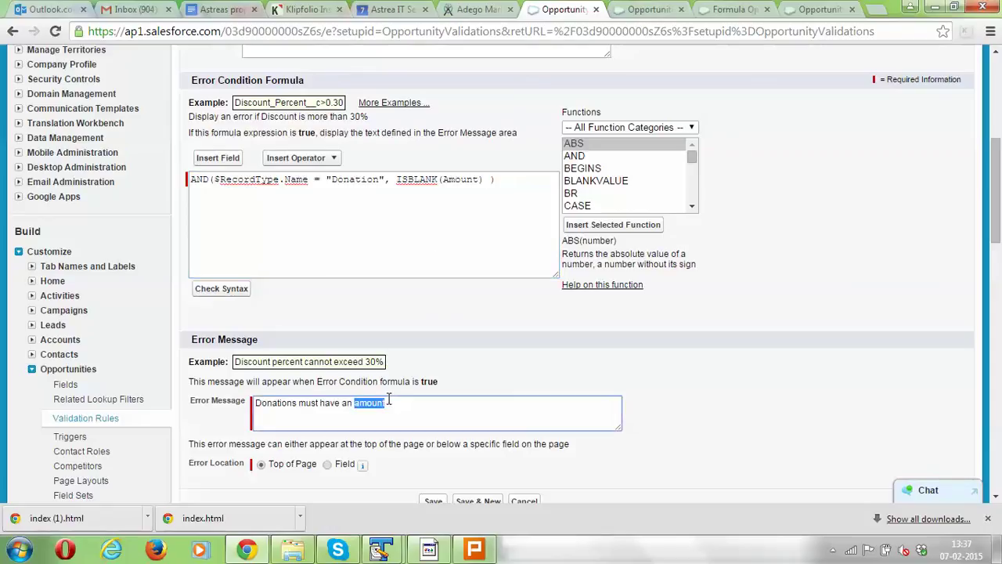
pyautogui.click(420, 410)
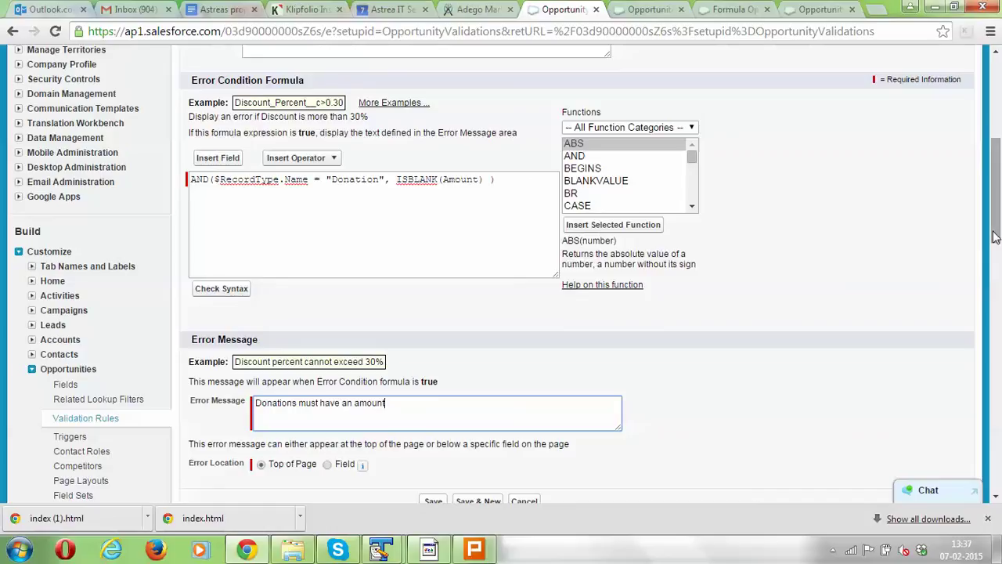
# Leave the Amount_required_for_Donation rule without saving and return to the Opportunity validation rules list.
pyautogui.moveTo(997, 231); pyautogui.dragTo(997, 194)
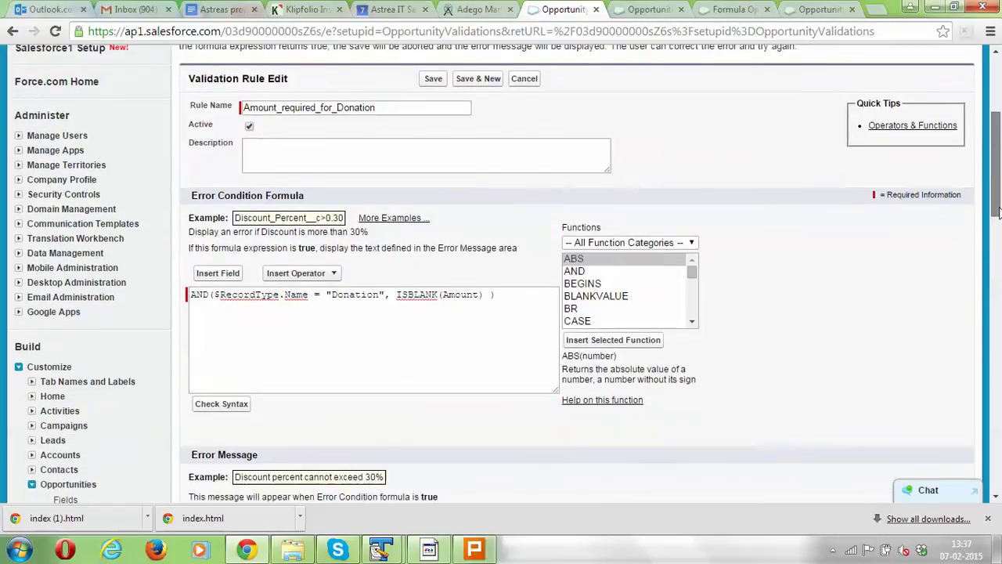
pyautogui.moveTo(999, 213); pyautogui.dragTo(996, 235)
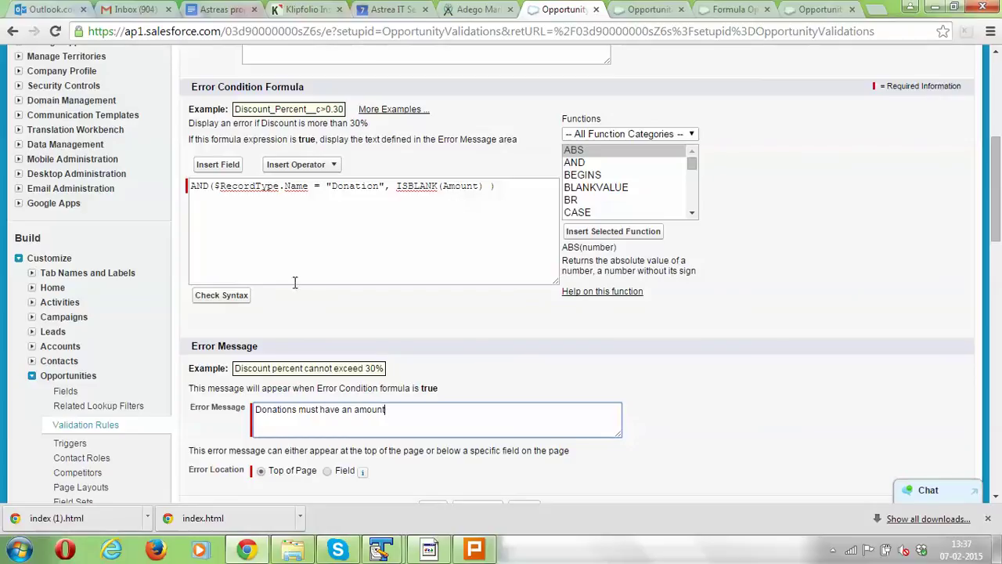
pyautogui.moveTo(999, 155); pyautogui.dragTo(999, 98)
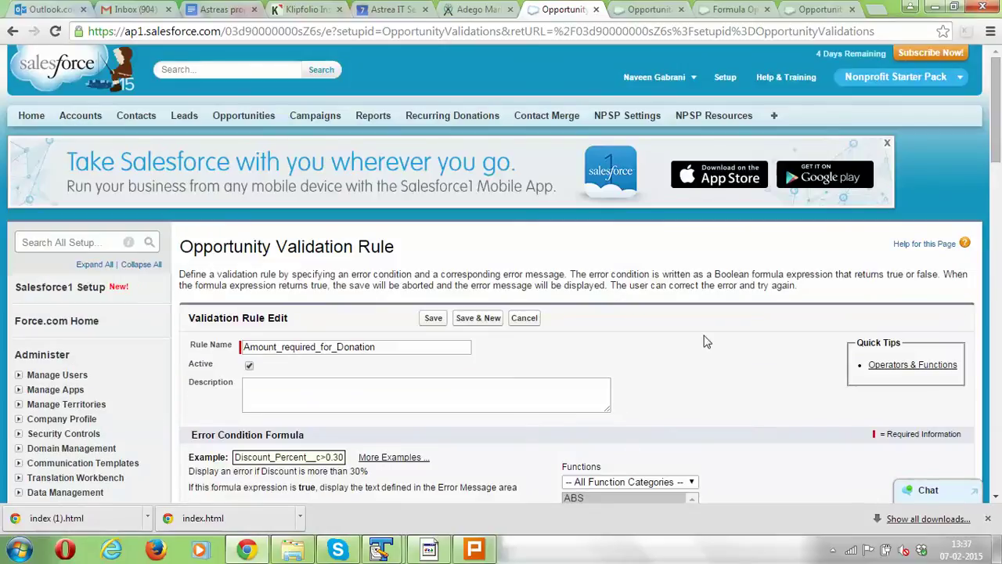
pyautogui.scroll(-4, 995, 170)
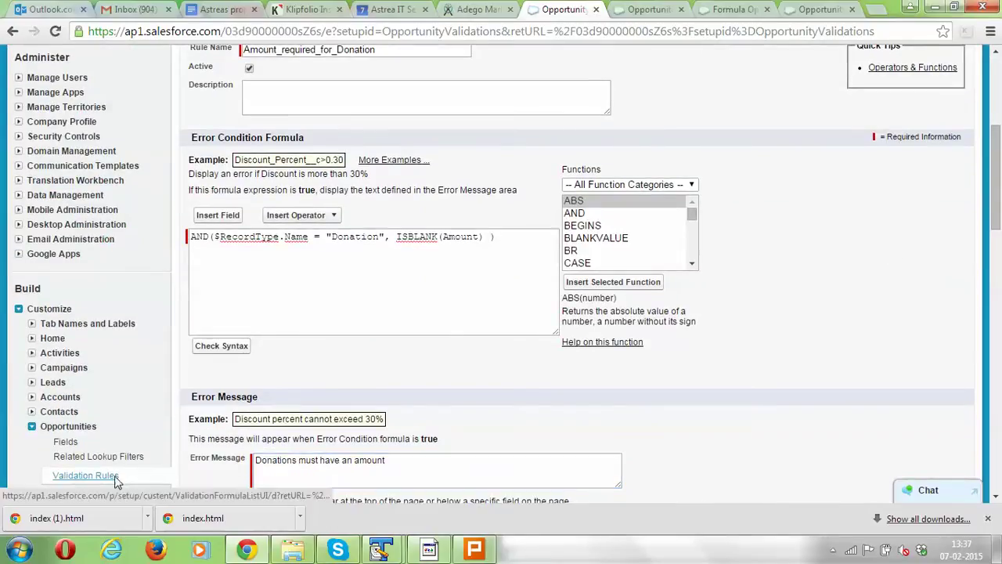
pyautogui.click(115, 480)
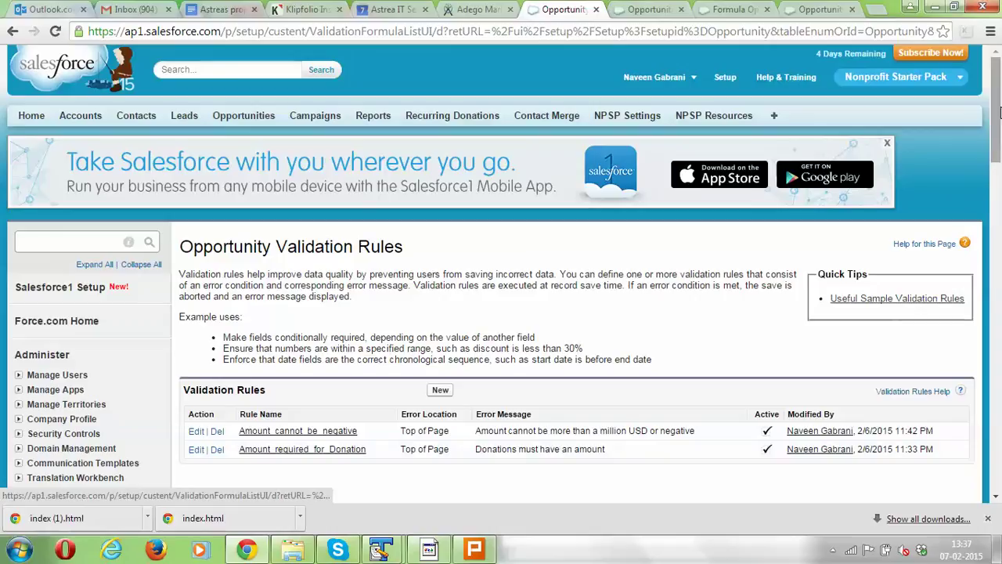
# Start a new Opportunity validation rule and insert the Close Date field into its error condition formula.
pyautogui.scroll(-1, 439, 329)
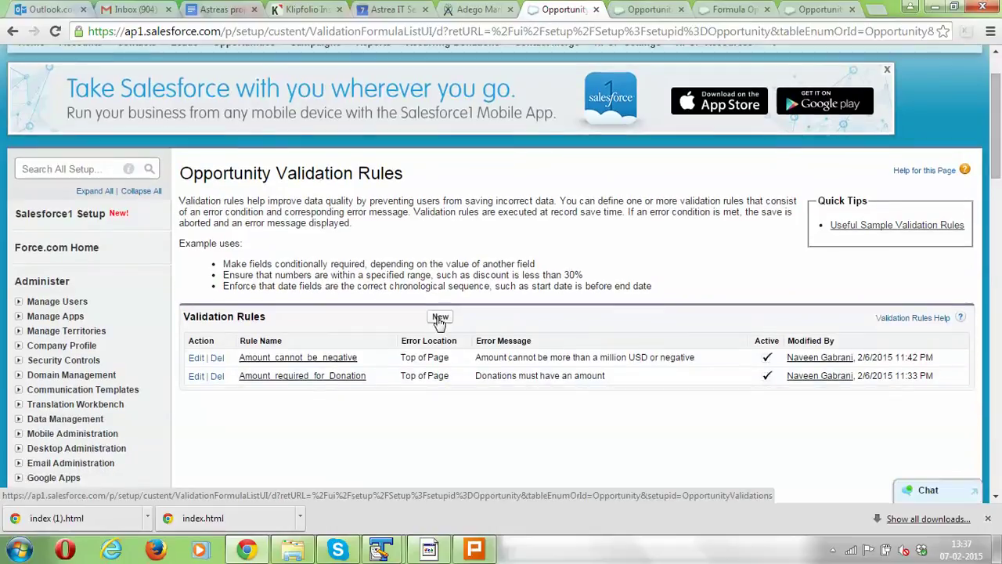
pyautogui.click(440, 316)
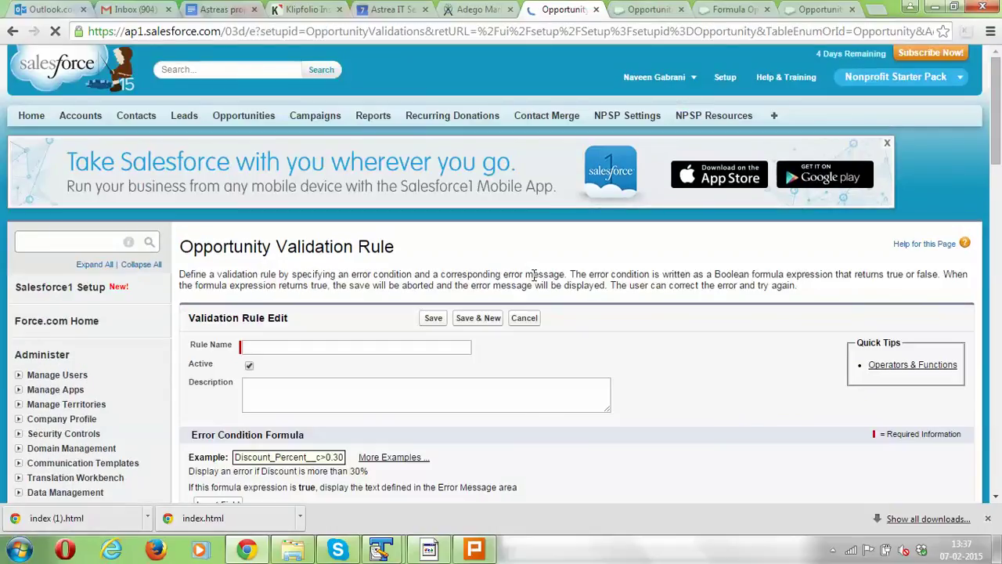
pyautogui.moveTo(998, 84); pyautogui.dragTo(998, 163)
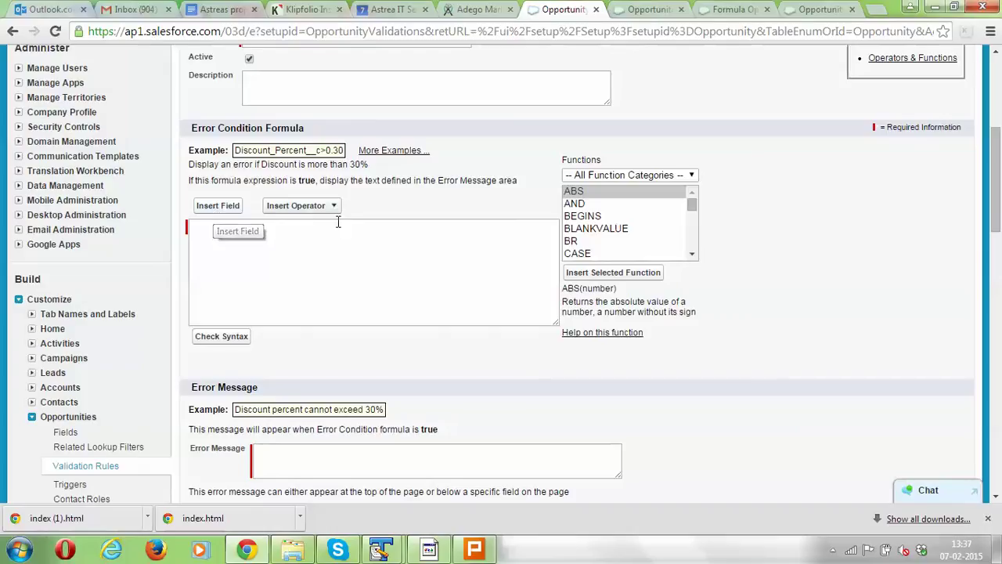
pyautogui.moveTo(692, 206)
pyautogui.mouseDown()
pyautogui.moveTo(692, 222)
pyautogui.moveTo(694, 208)
pyautogui.mouseUp()
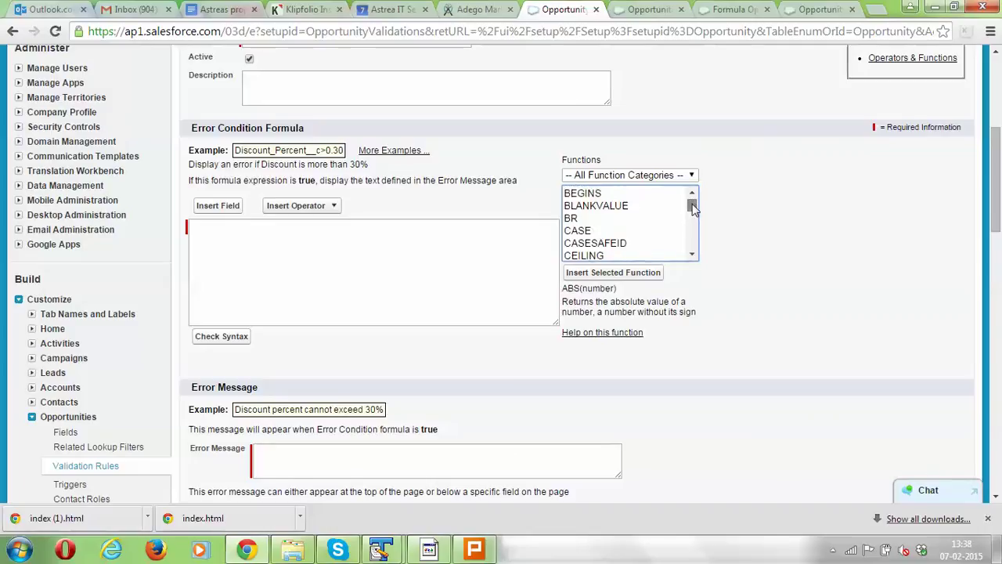
pyautogui.click(223, 205)
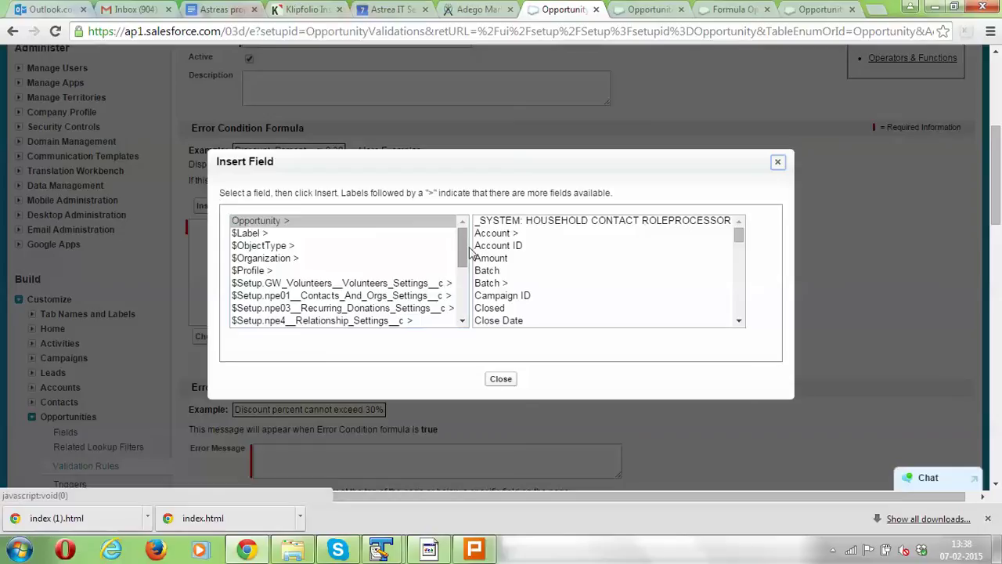
pyautogui.moveTo(739, 237); pyautogui.dragTo(738, 240)
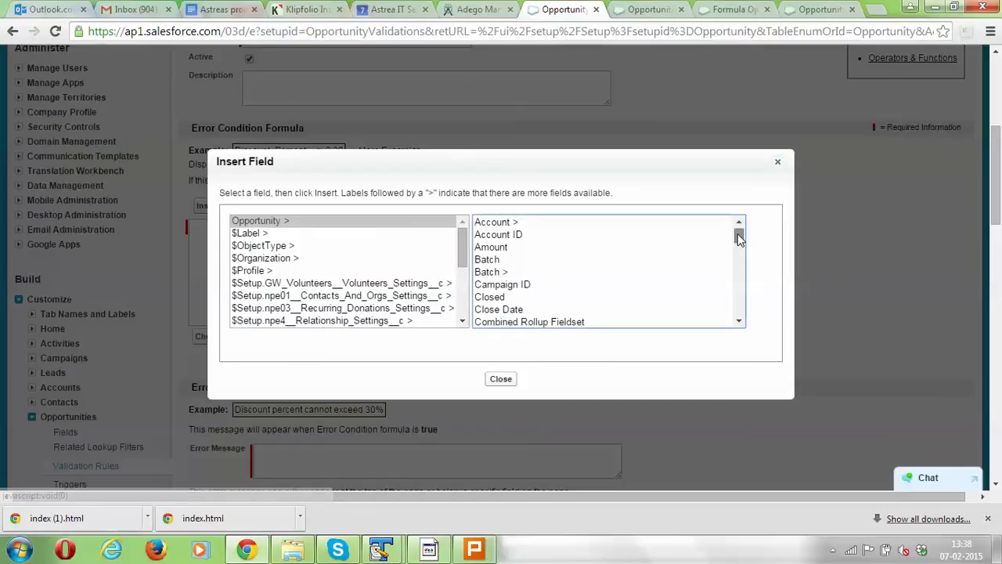
pyautogui.click(487, 315)
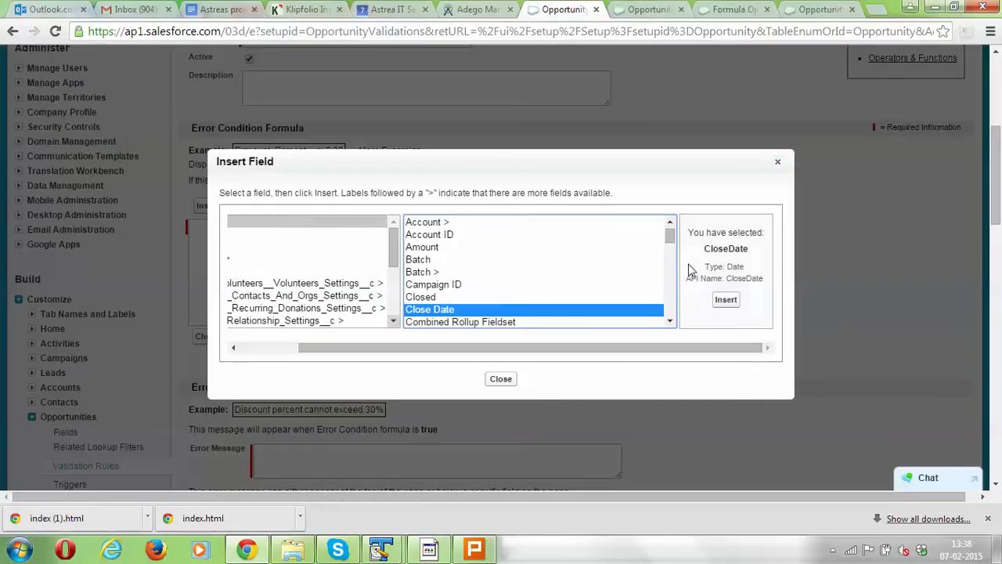
pyautogui.click(726, 302)
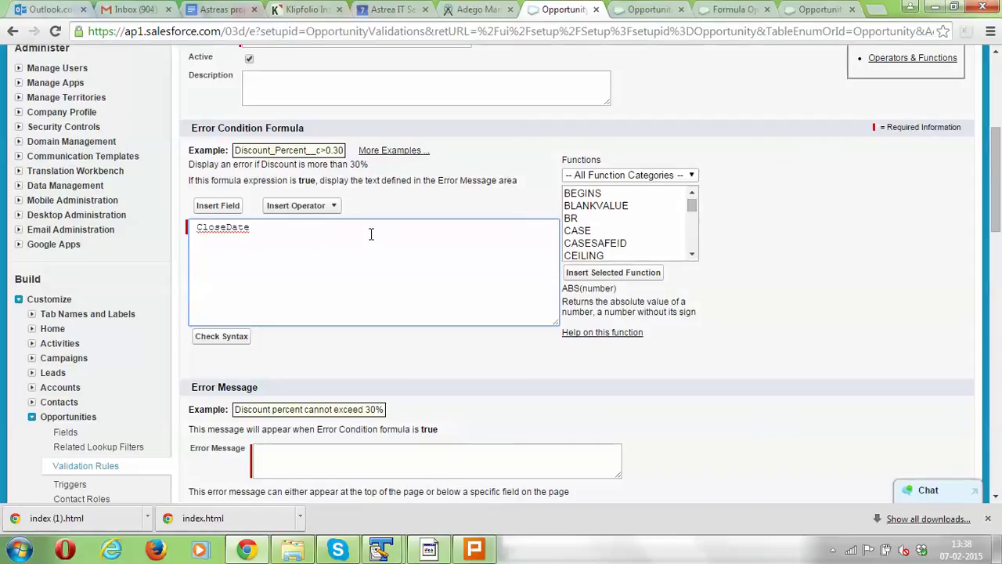
# Complete the error condition formula as CloseDate >= TODAY(), inserting TODAY from the function list, and check its syntax.
pyautogui.write('>')
pyautogui.click(694, 224)
pyautogui.scroll(-10, 694, 227)
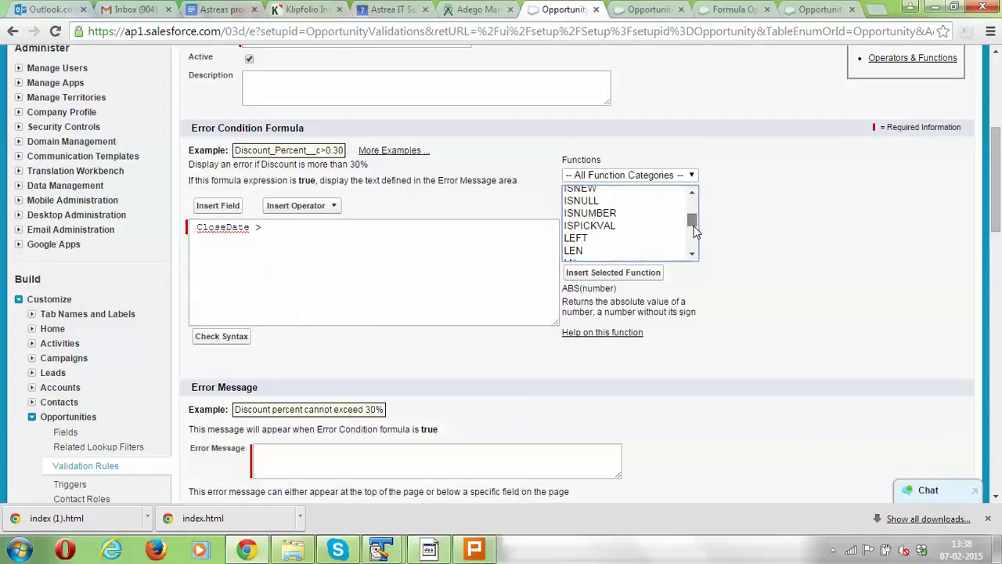
pyautogui.moveTo(694, 239); pyautogui.dragTo(694, 247)
pyautogui.scroll(-1, 694, 245)
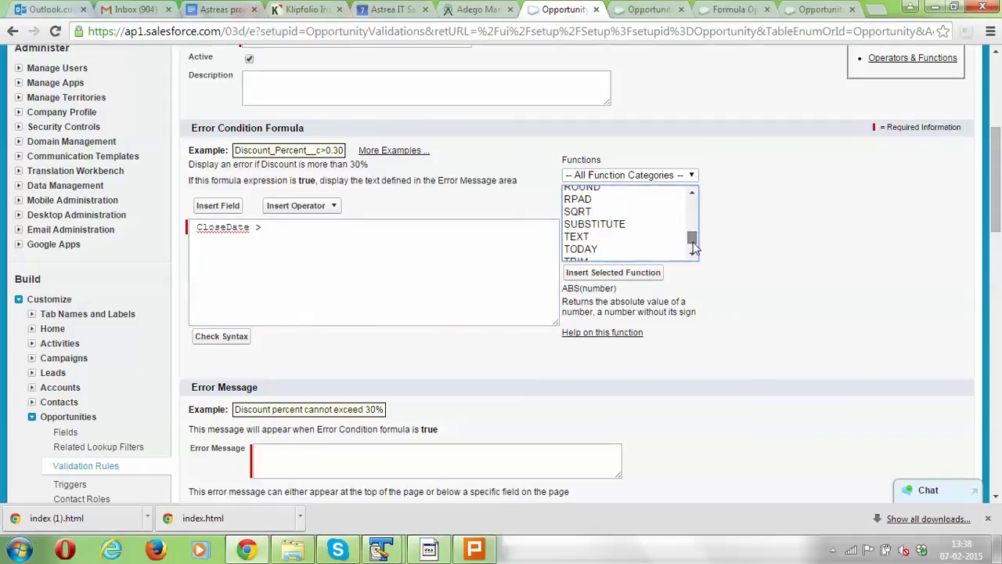
pyautogui.click(599, 249)
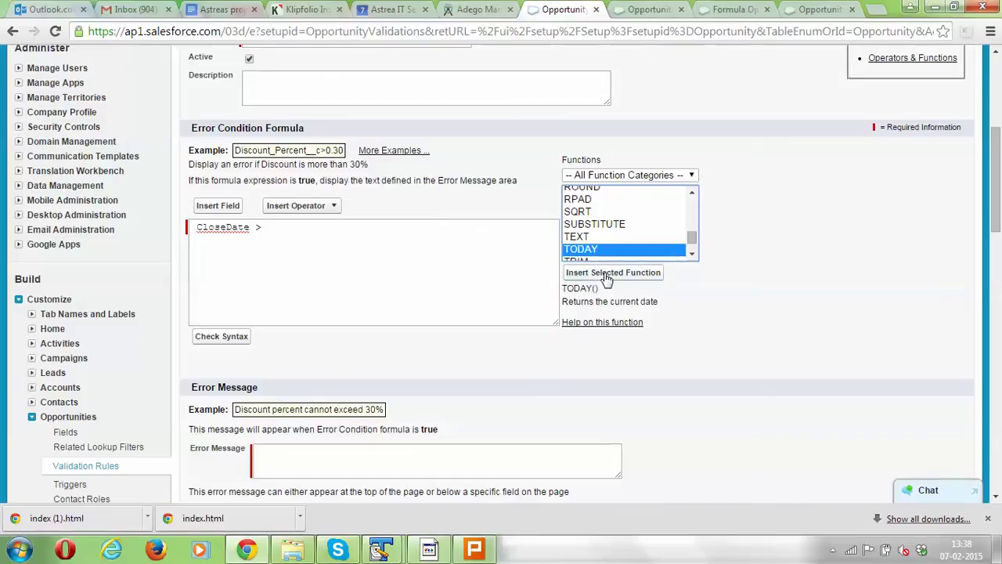
pyautogui.click(605, 273)
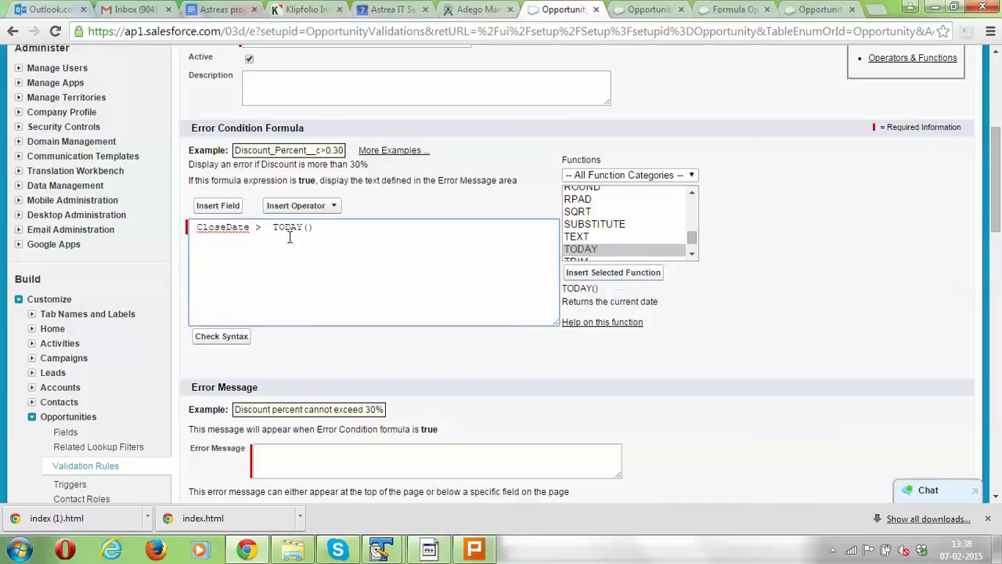
pyautogui.write('=')
pyautogui.click(212, 338)
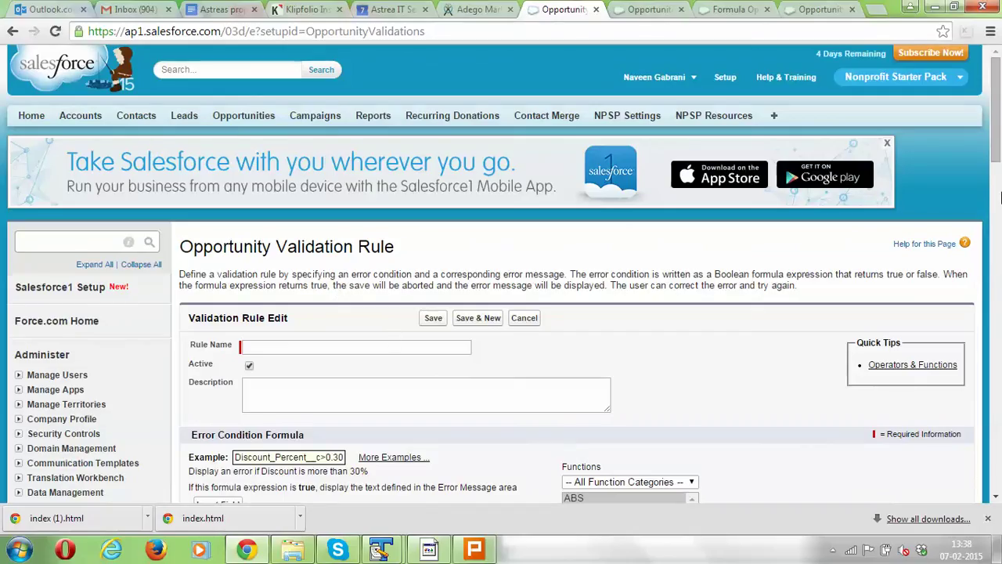
# Name the validation rule "Closed date check".
pyautogui.moveTo(997, 198); pyautogui.dragTo(997, 235)
pyautogui.scroll(-1, 999, 235)
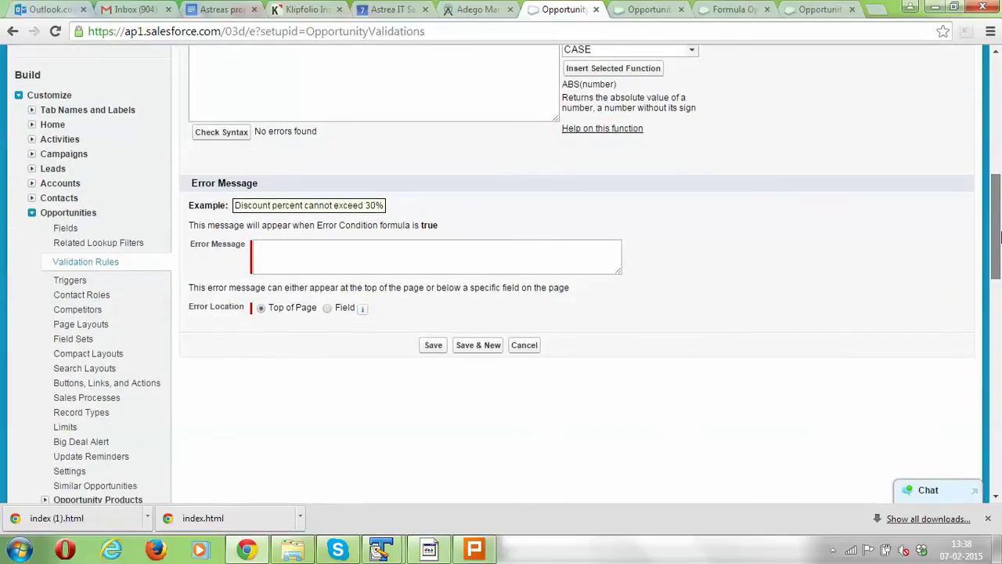
pyautogui.scroll(4, 999, 235)
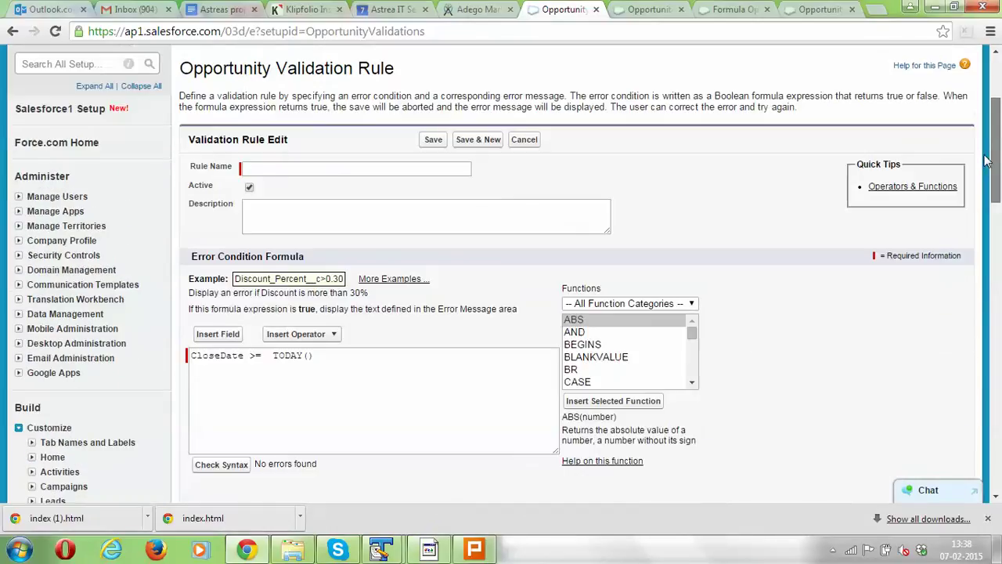
pyautogui.click(287, 169)
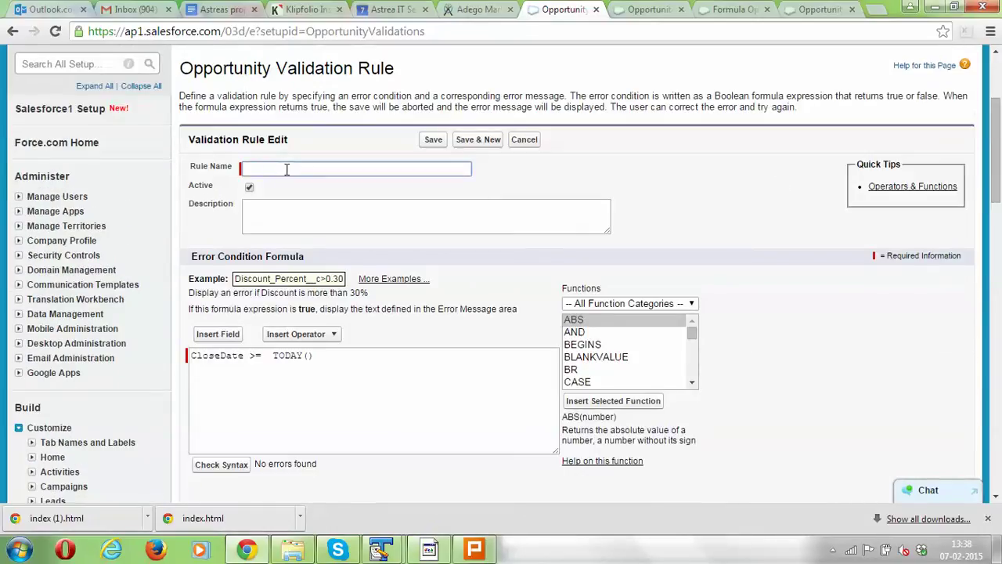
pyautogui.write('Closed date cannot be')
pyautogui.hotkey('ctrl', 'shift', 'Left')
pyautogui.hotkey('ctrl', 'shift', 'Left')
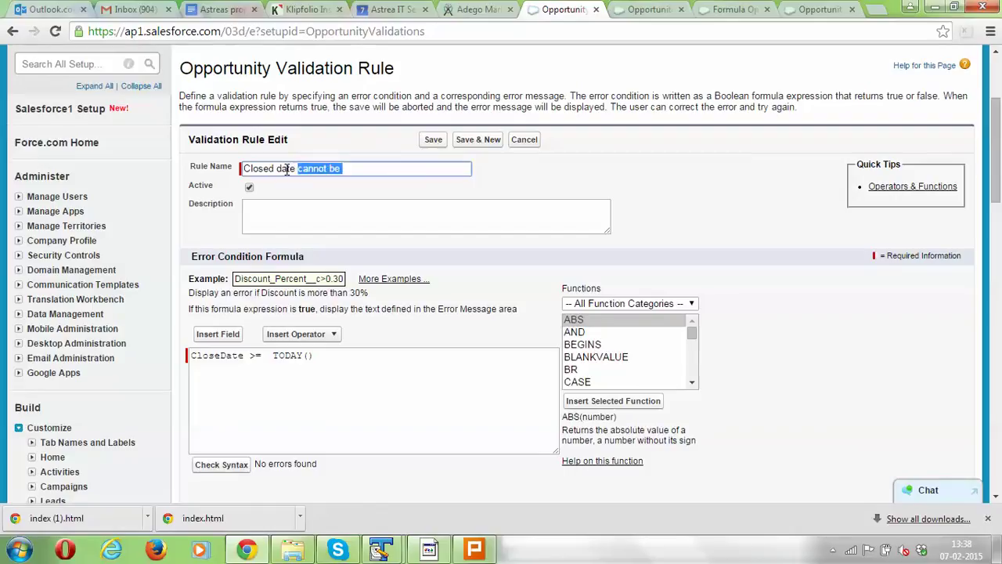
pyautogui.write('check')
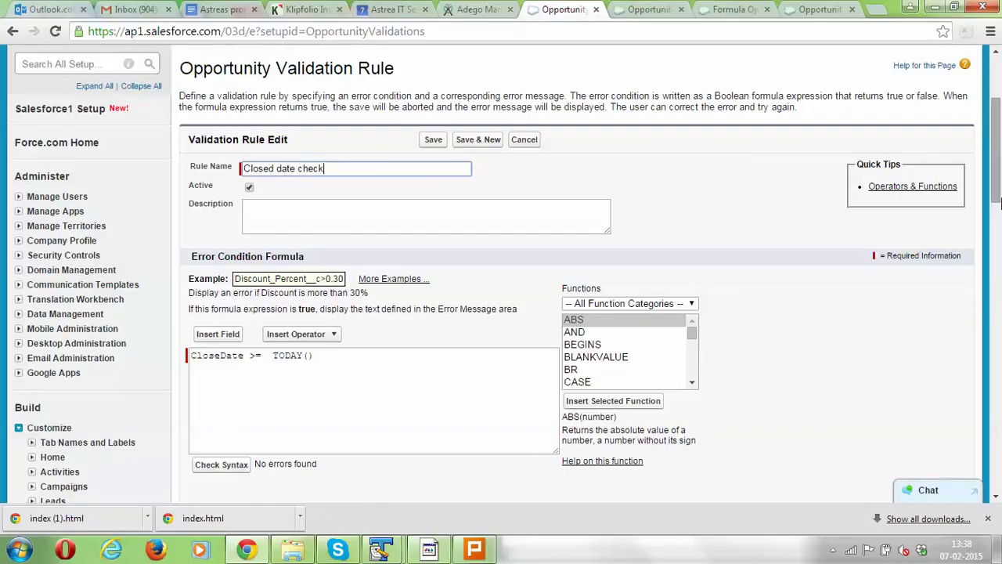
# Enter the error message "Closed date must be in future" and save the validation rule.
pyautogui.scroll(-5, 1000, 227)
pyautogui.click(318, 233)
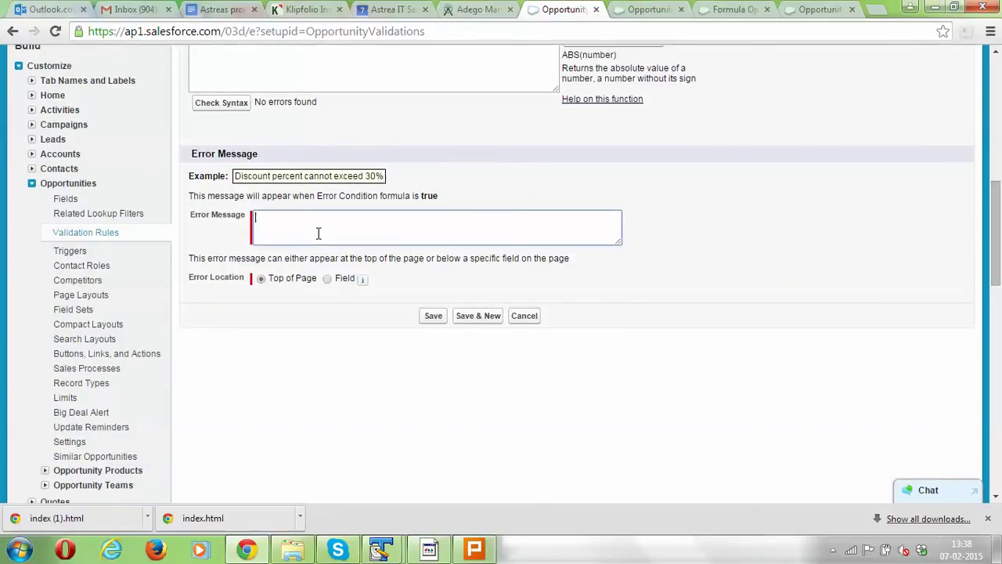
pyautogui.write('Closed date must be in fultu')
pyautogui.press('BackSpace')
pyautogui.press('BackSpace')
pyautogui.press('BackSpace')
pyautogui.write('ture')
pyautogui.click(434, 317)
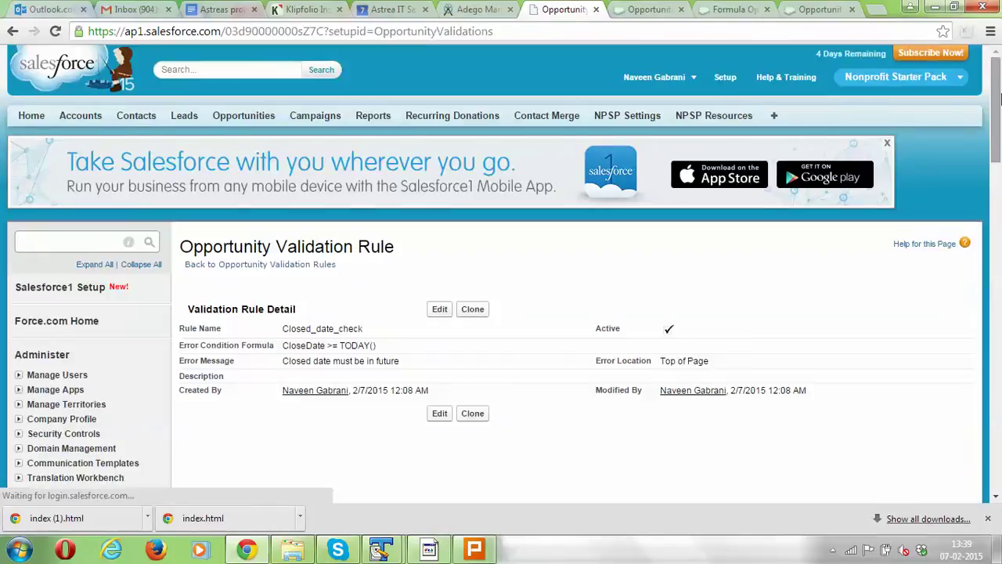
# Open Opportunities in a new browser tab and start a new opportunity with the Donation record type.
pyautogui.rightClick(239, 116)
pyautogui.click(254, 123)
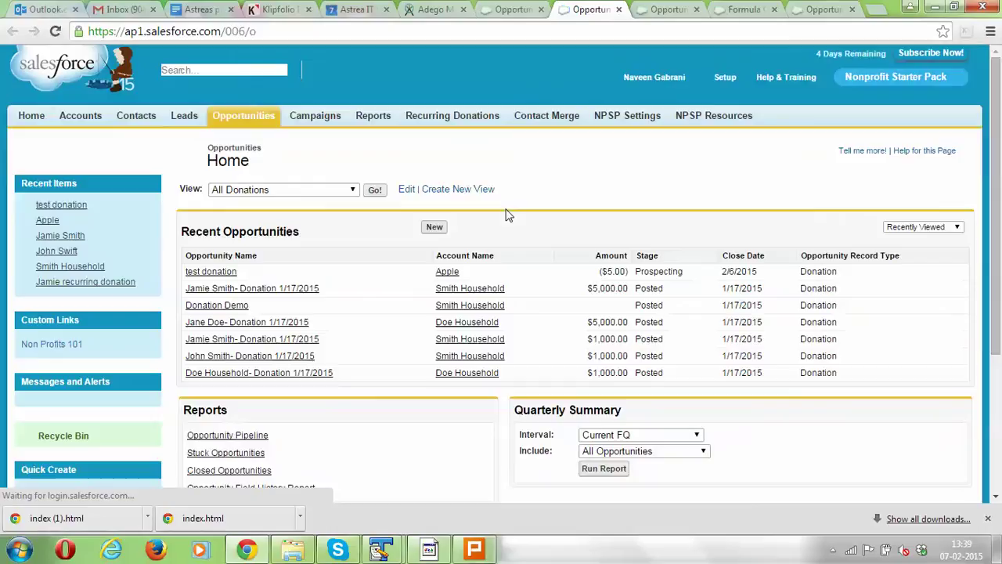
pyautogui.click(435, 227)
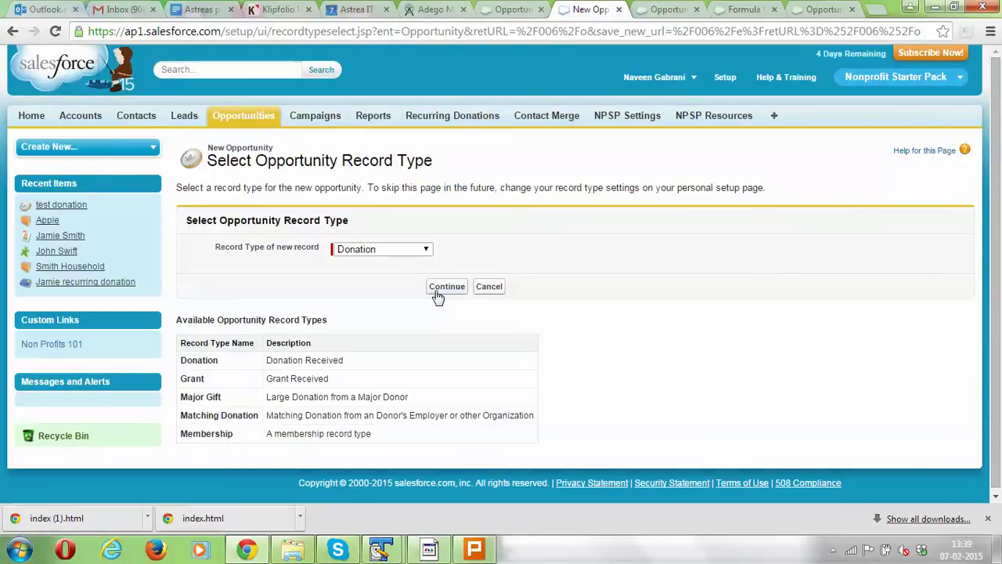
pyautogui.click(442, 291)
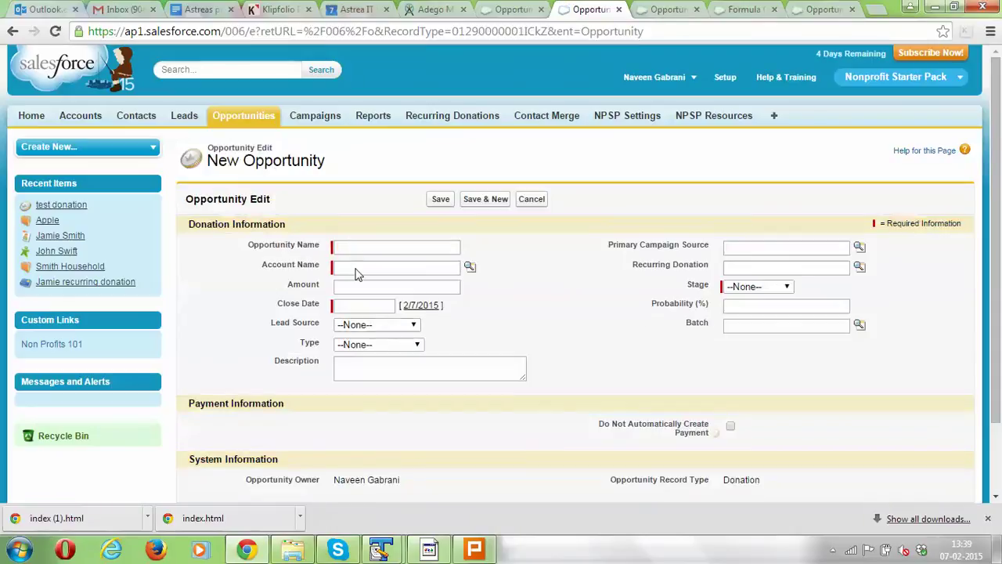
# Name the opportunity "Donation demo February" and set its account to Apple.
pyautogui.click(345, 249)
pyautogui.write('Donation')
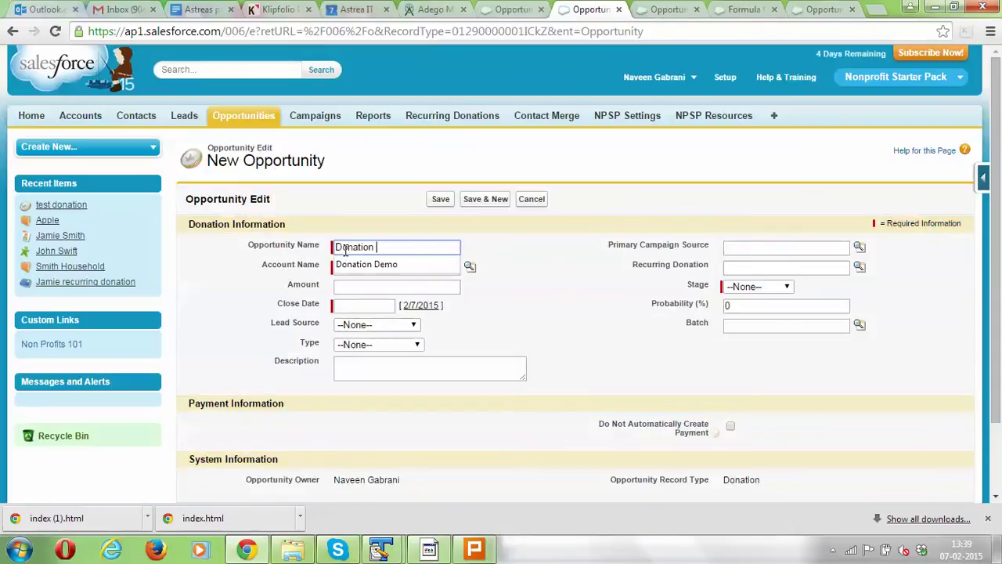
pyautogui.write(' dem')
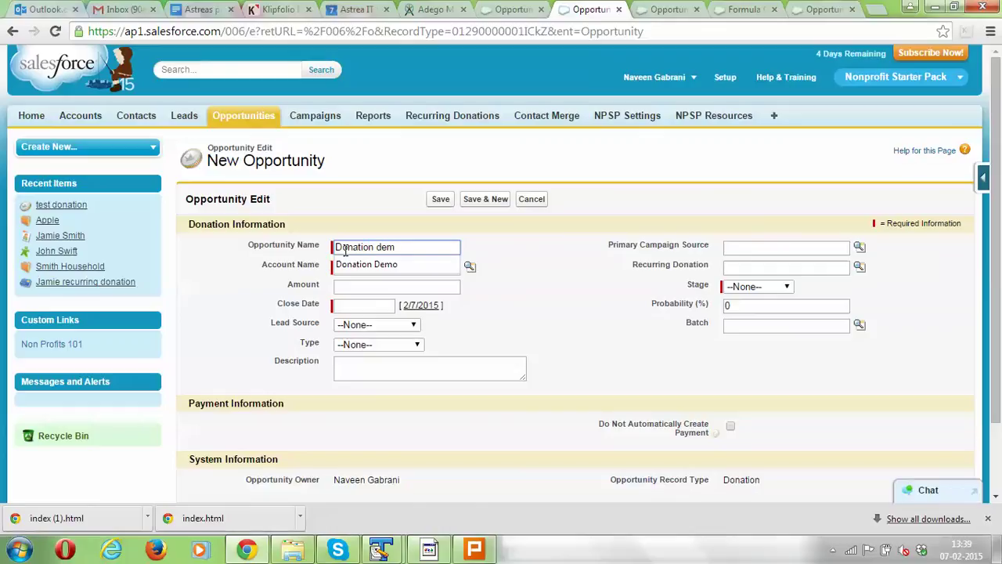
pyautogui.write('o February')
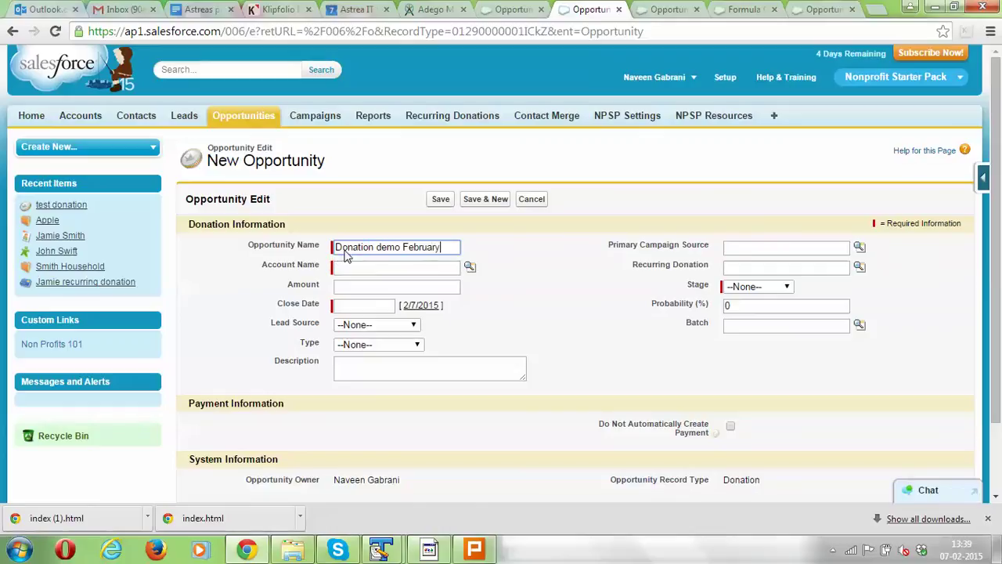
pyautogui.press('Tab')
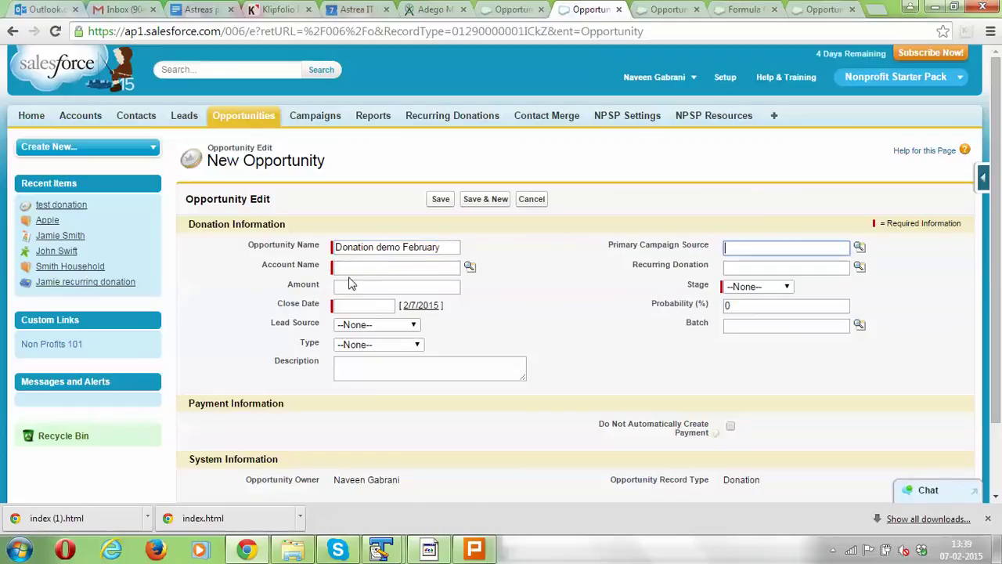
pyautogui.click(348, 272)
pyautogui.click(348, 273)
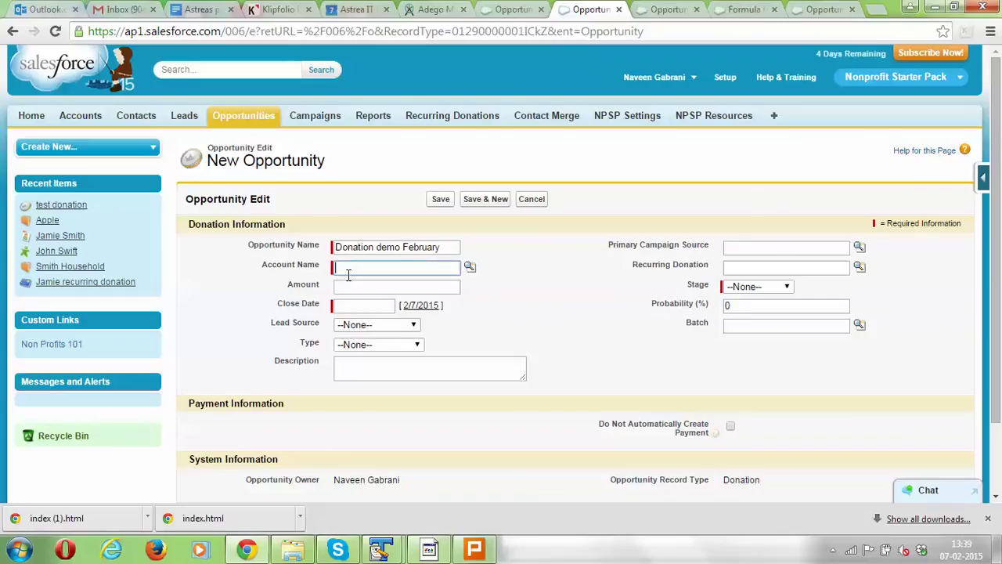
pyautogui.write('App')
pyautogui.press('Down')
pyautogui.press('Return')
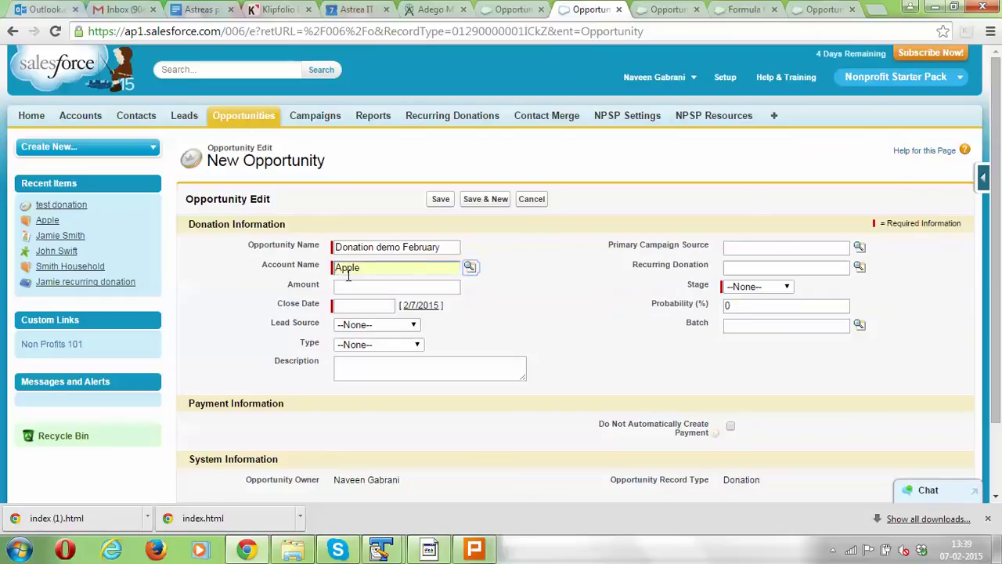
# Set the stage to Prospecting and the close date to 2/7/2015, and try saving the donation without an amount.
pyautogui.click(786, 287)
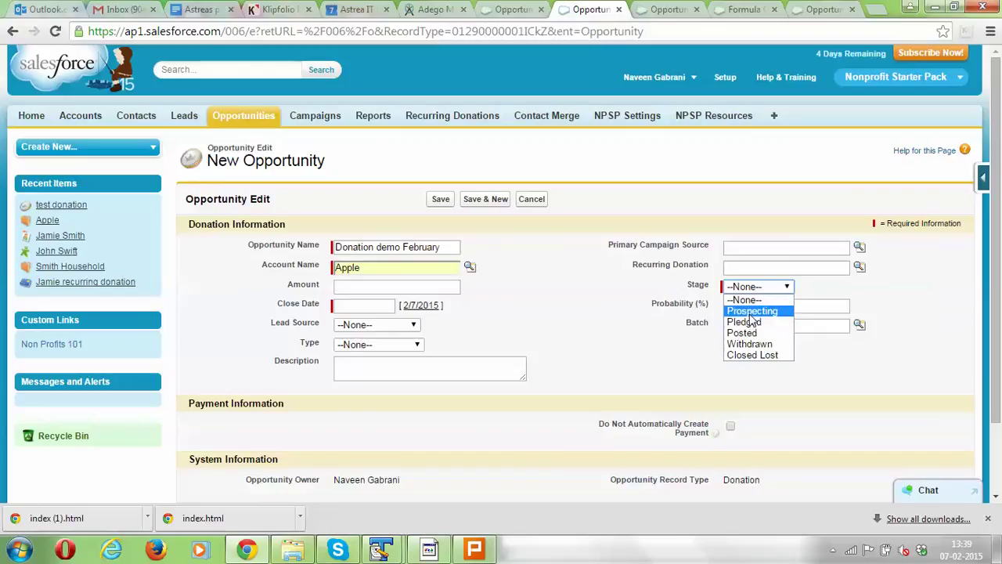
pyautogui.click(756, 311)
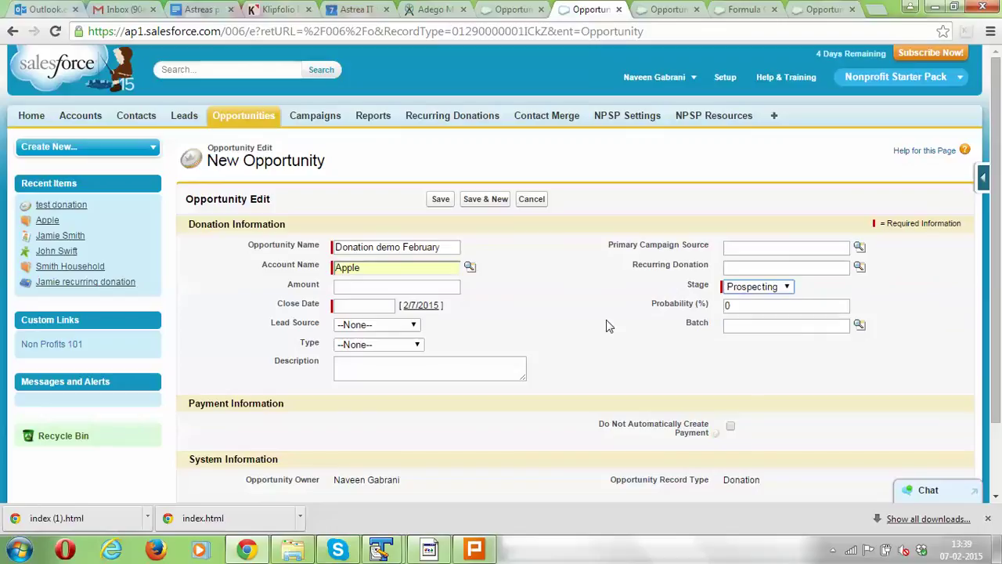
pyautogui.click(430, 308)
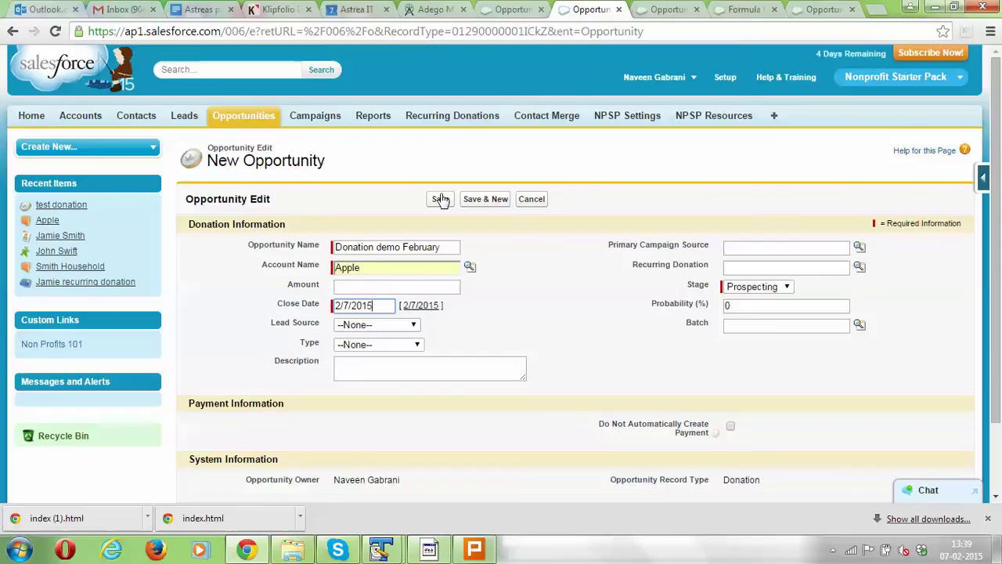
pyautogui.click(441, 199)
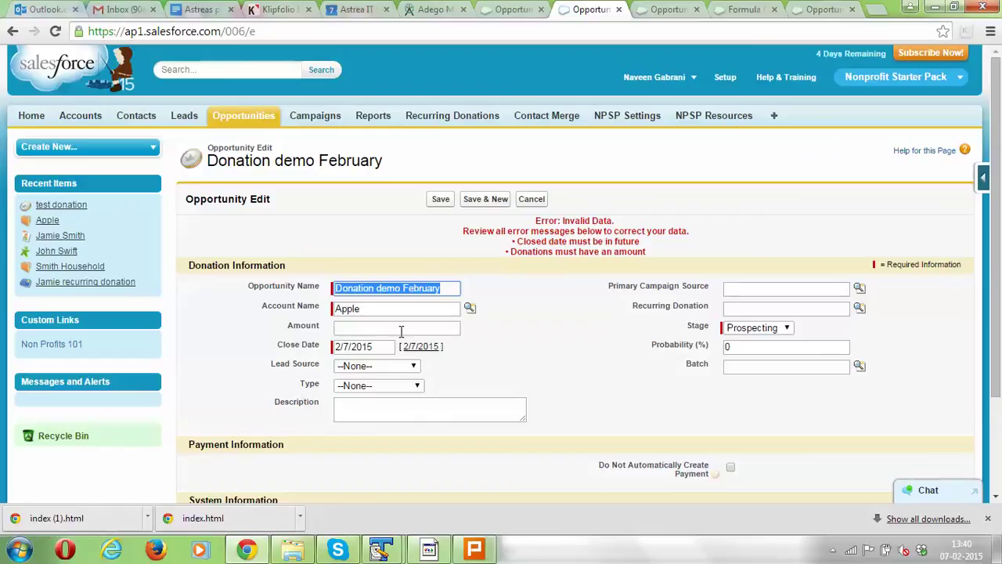
# Try saving the donation with close date 2/7/2016 and amount -140, and review the amount validation message.
pyautogui.moveTo(370, 346); pyautogui.dragTo(381, 346)
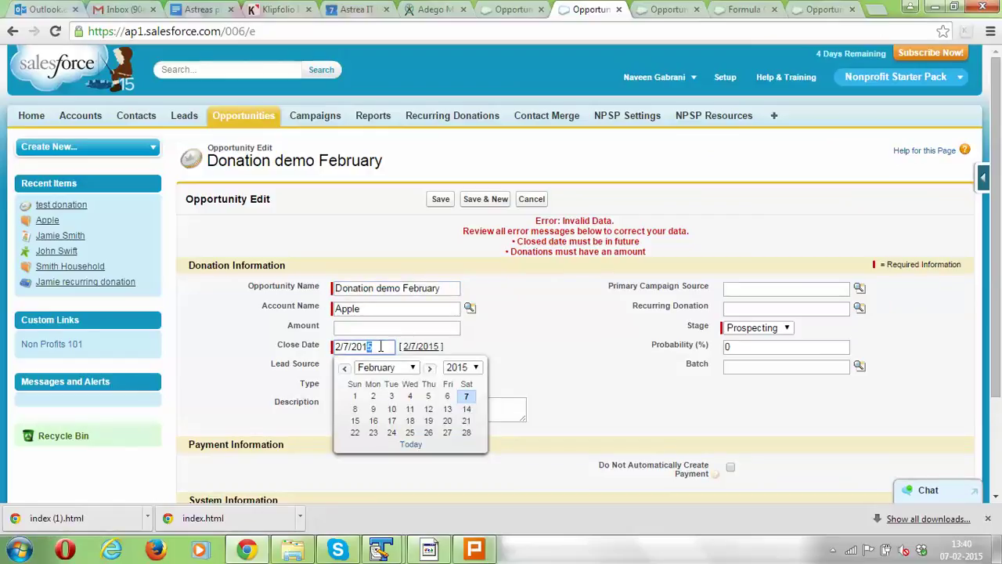
pyautogui.write('6')
pyautogui.click(384, 326)
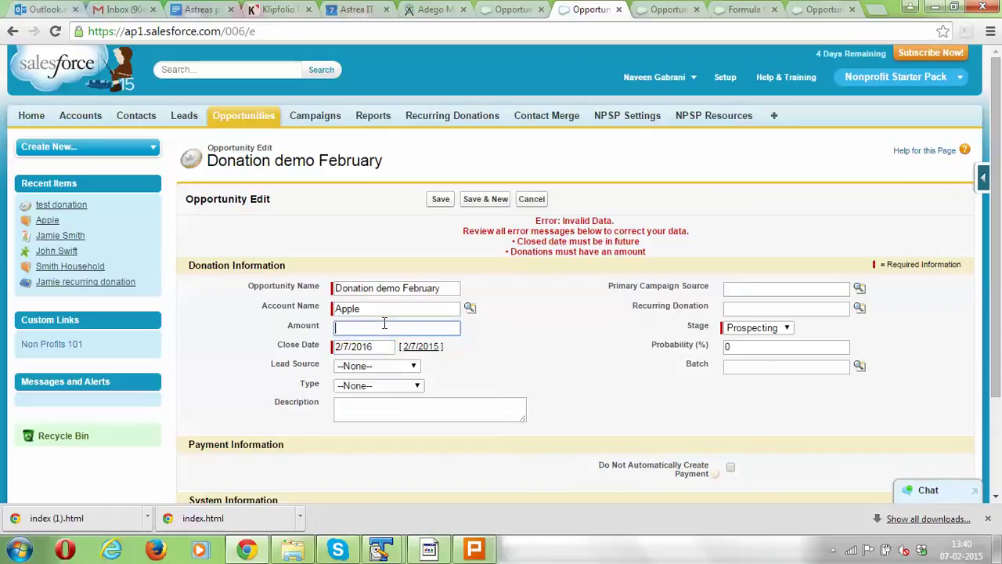
pyautogui.write('-140')
pyautogui.click(441, 199)
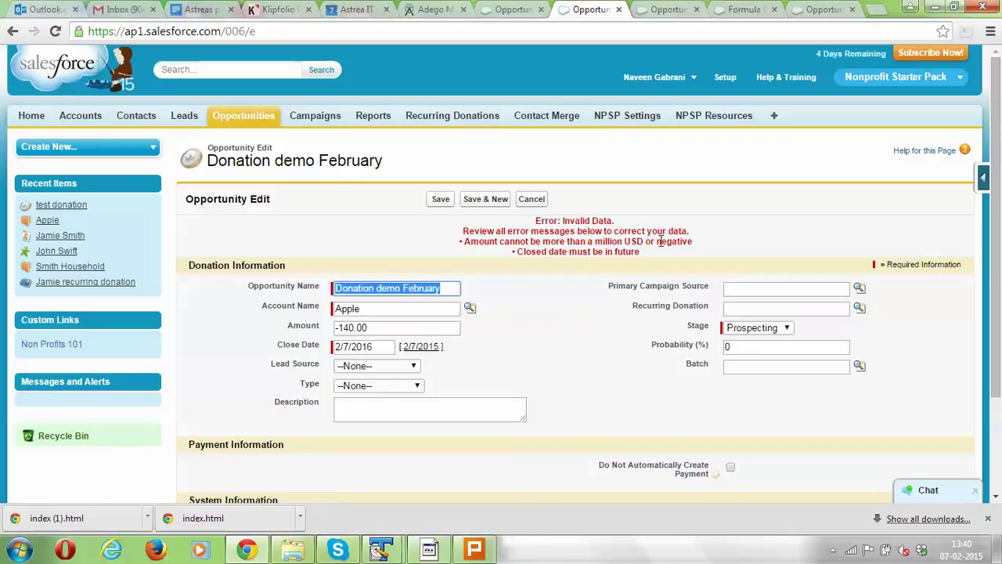
pyautogui.doubleClick(508, 240)
pyautogui.moveTo(512, 243); pyautogui.dragTo(655, 247)
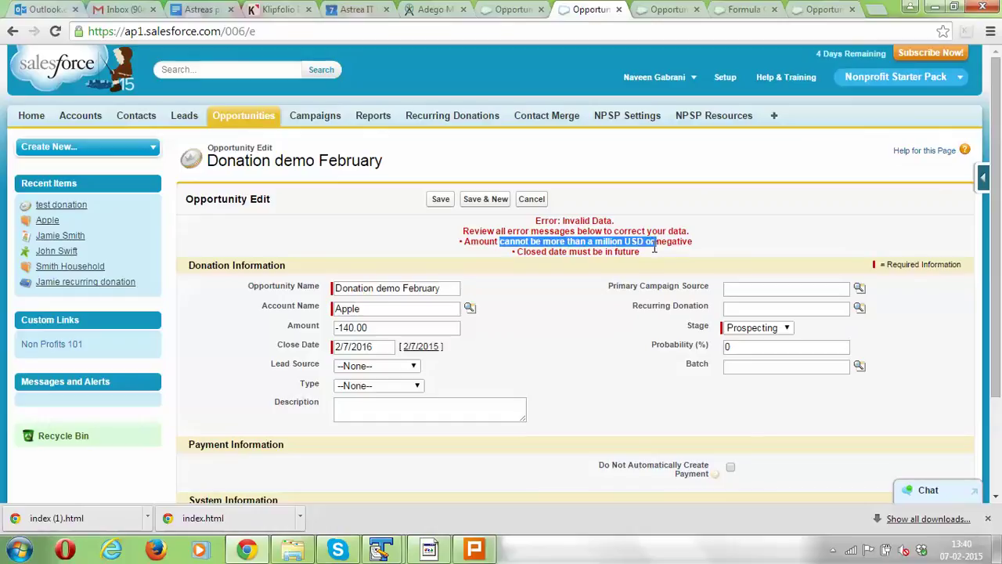
pyautogui.moveTo(1000, 129); pyautogui.dragTo(983, 114)
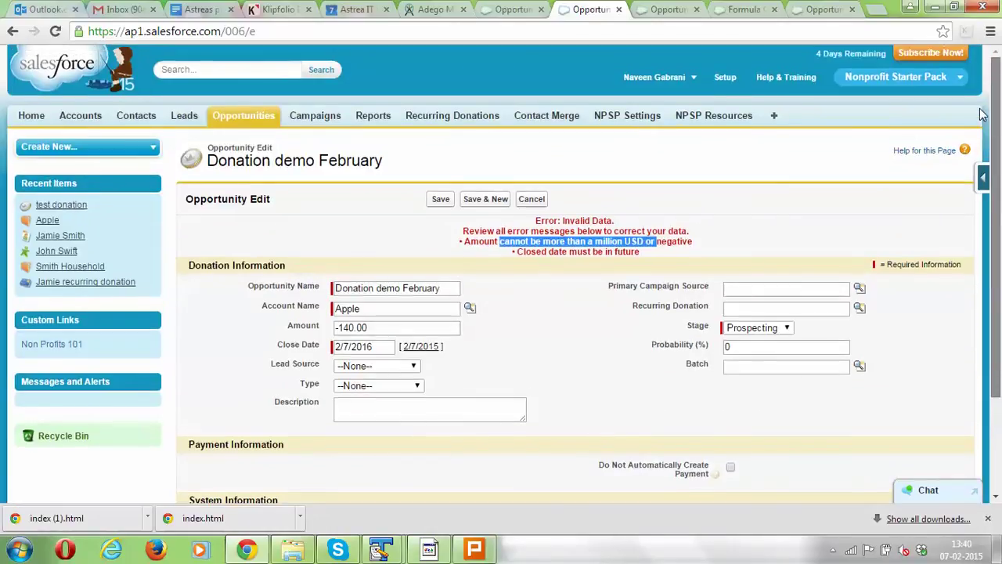